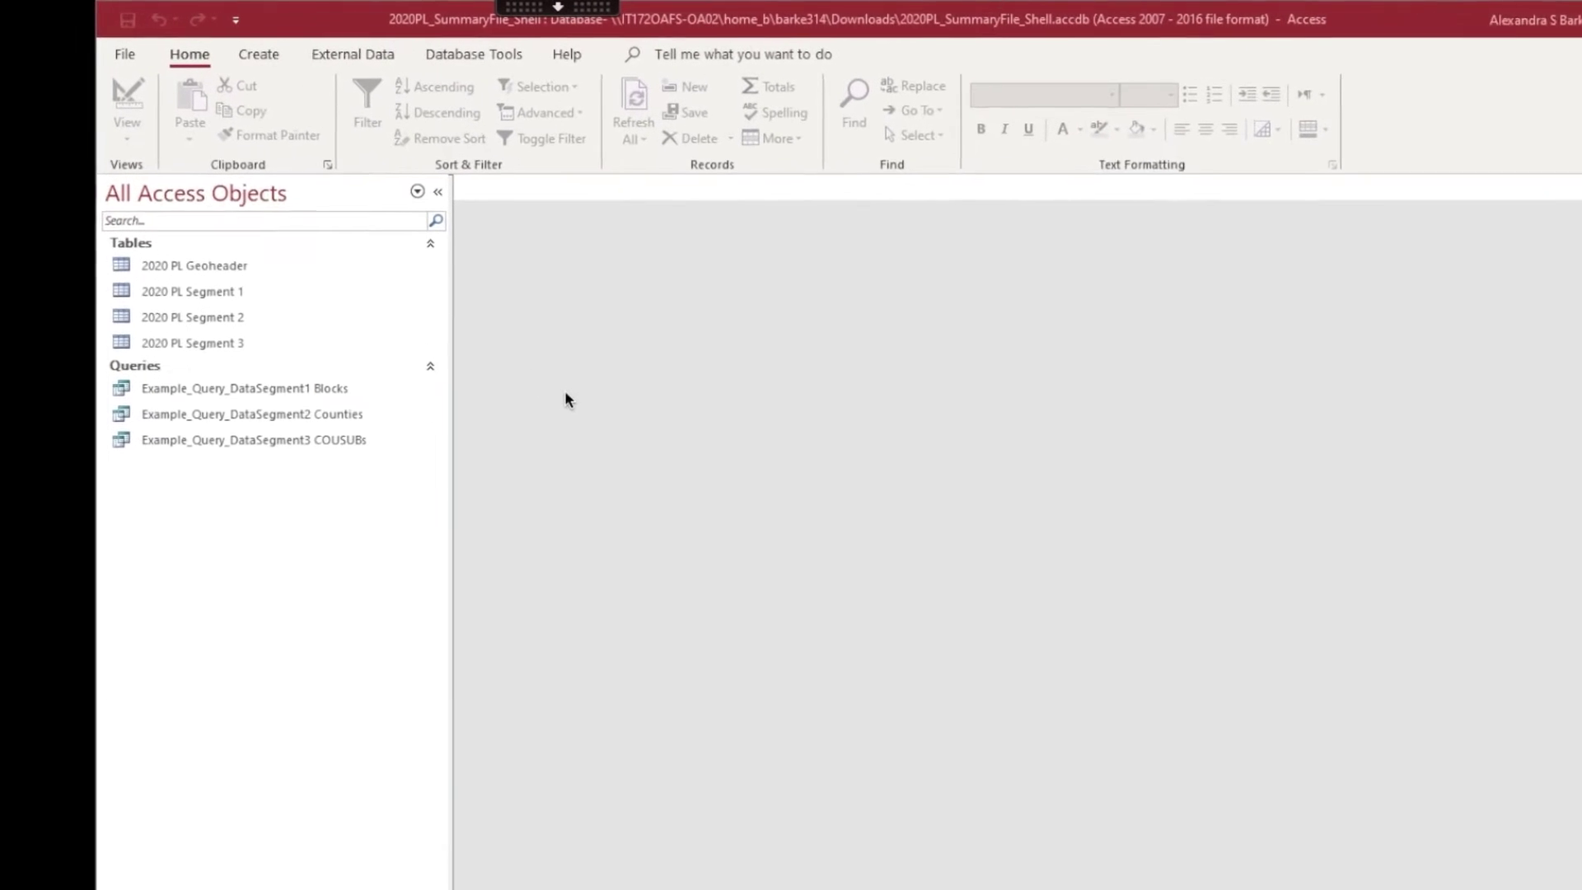
- Start a text file import from External Data > New Data Source > From File > Text File
{"action": "left_click", "coordinate": [352, 54]}
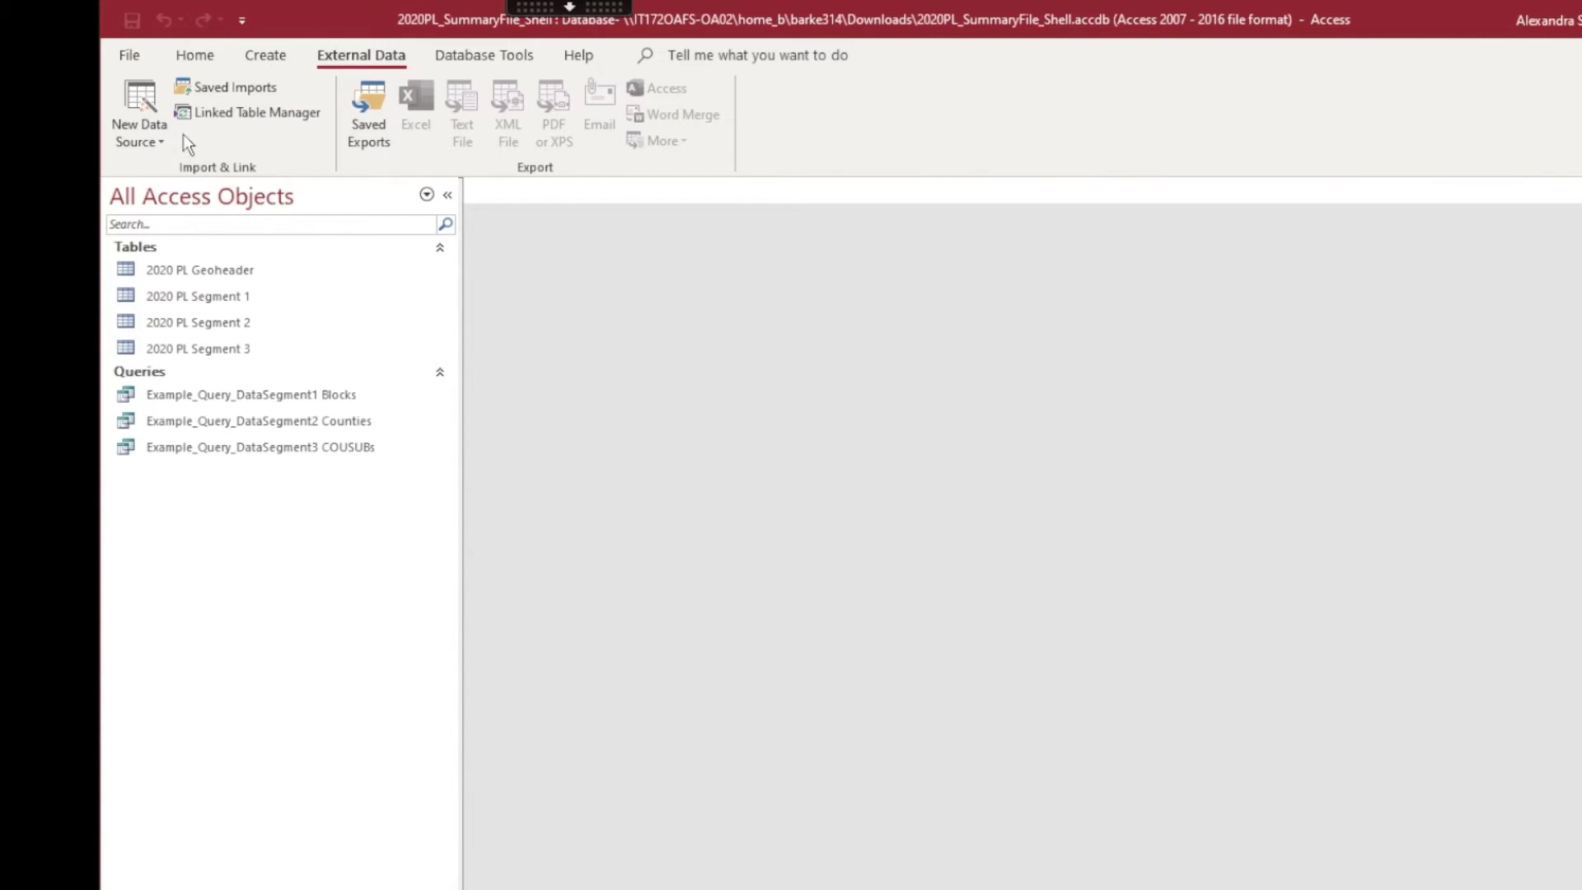
{"action": "left_click", "coordinate": [160, 147]}
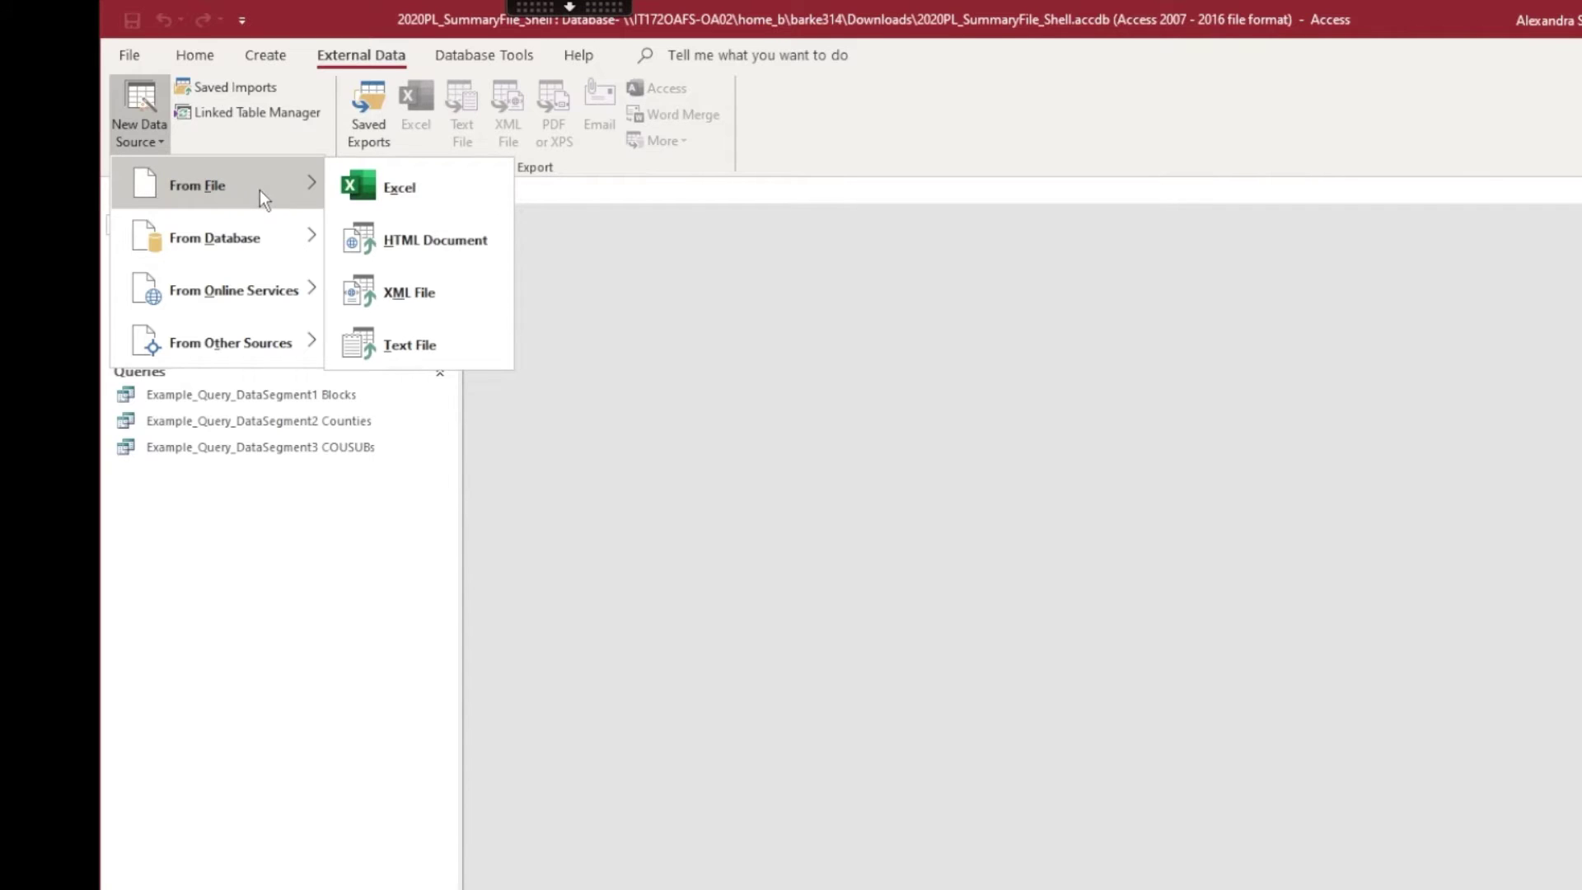
{"action": "mouse_move", "coordinate": [198, 186]}
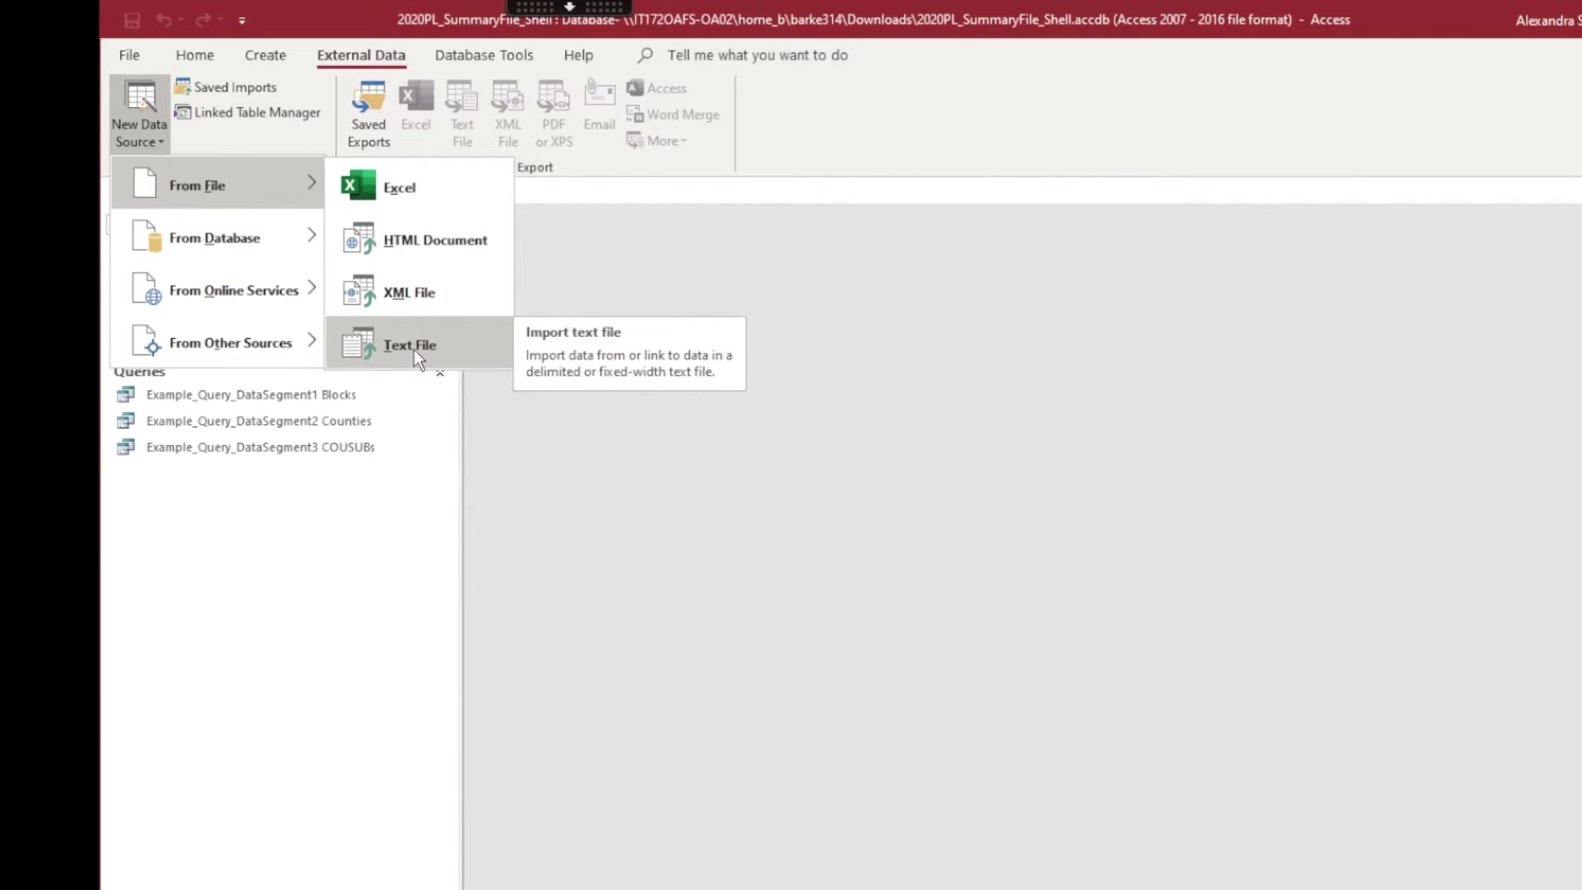
{"action": "left_click", "coordinate": [414, 350]}
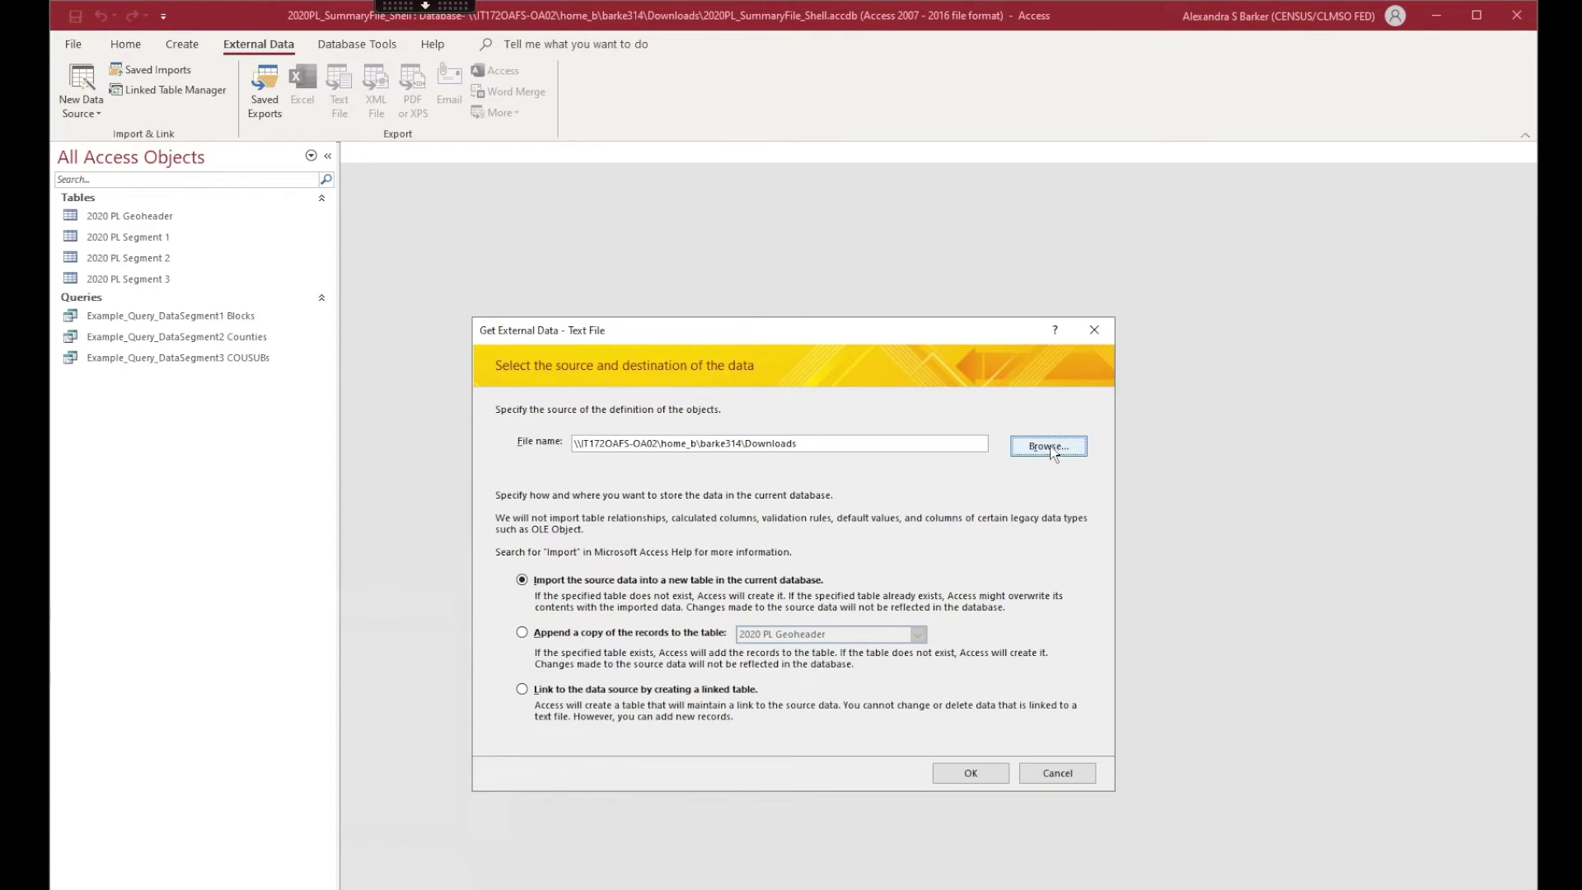
- Select ri000012018_2020Style.txt from the Downloads folder as the import source
{"action": "left_click", "coordinate": [1048, 447]}
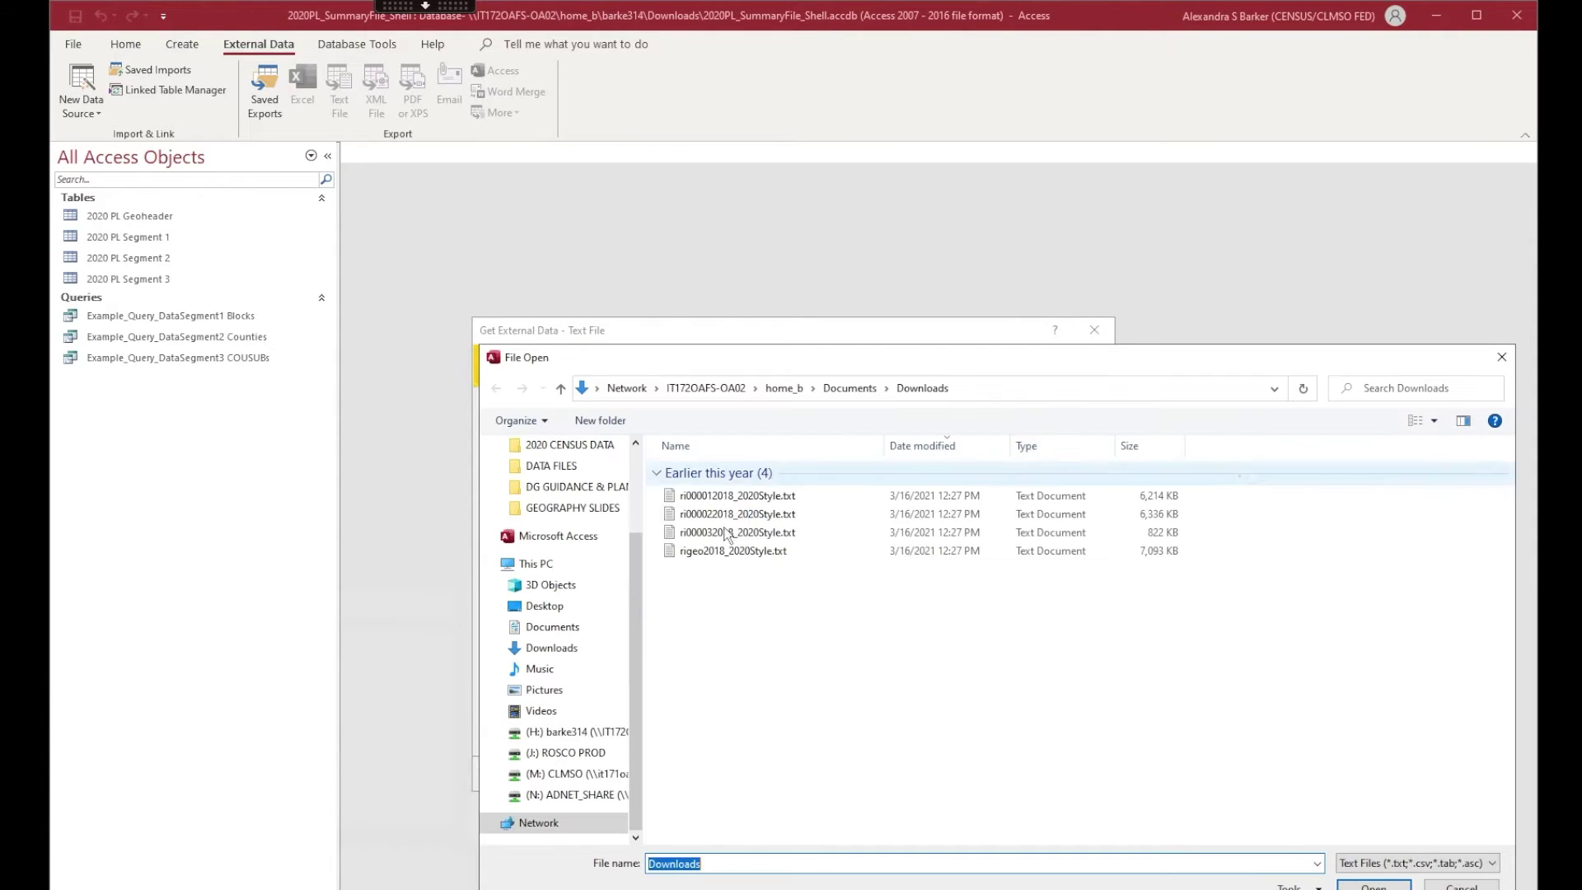
{"action": "left_click", "coordinate": [564, 649]}
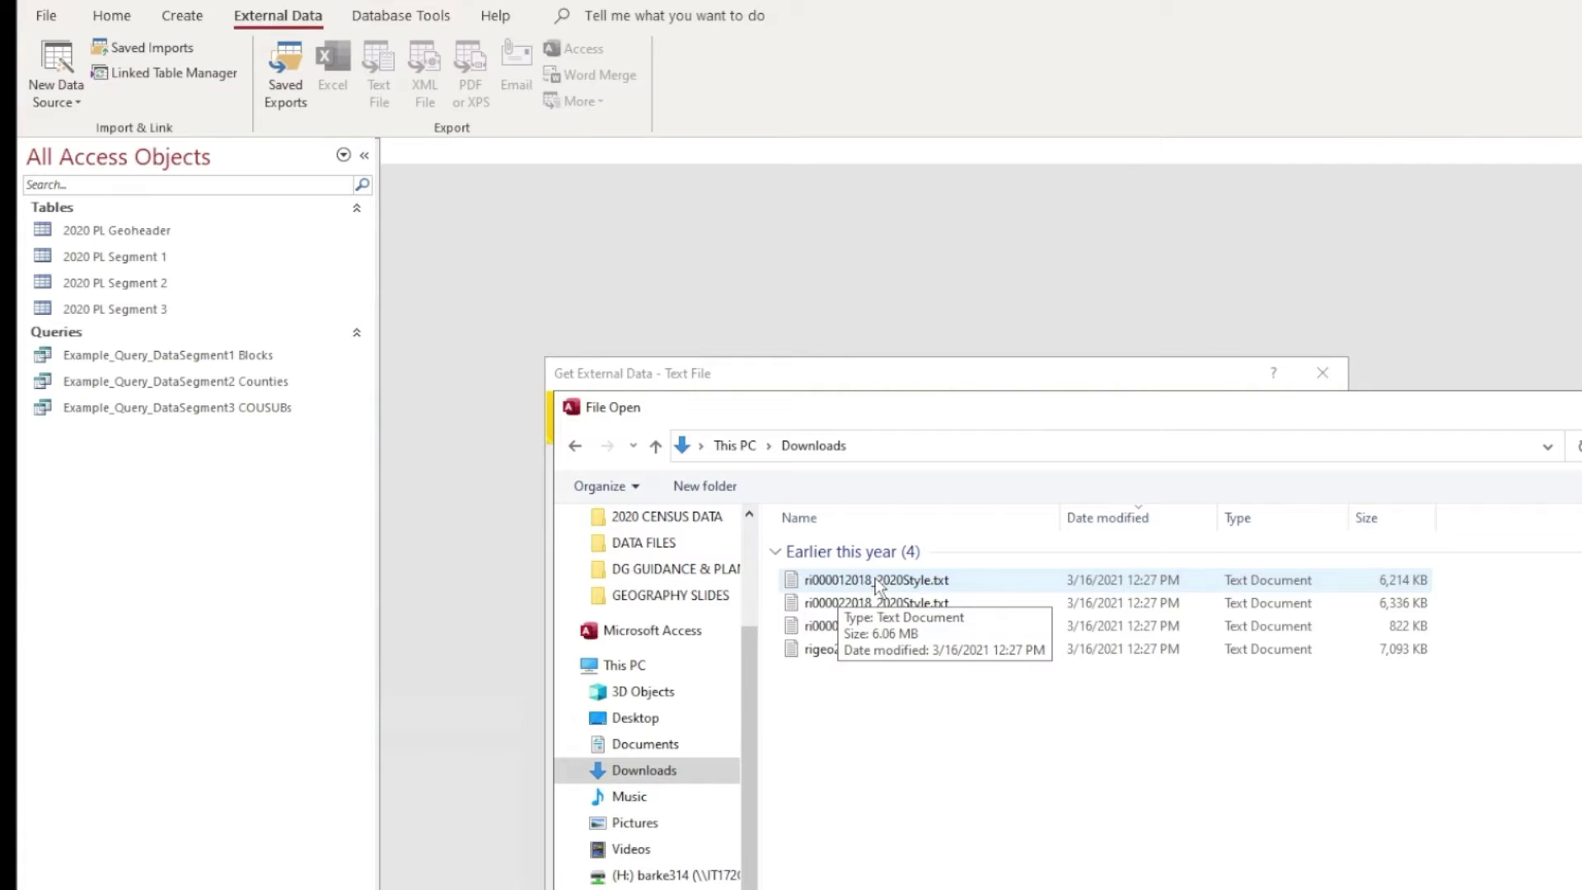
{"action": "double_click", "coordinate": [878, 581]}
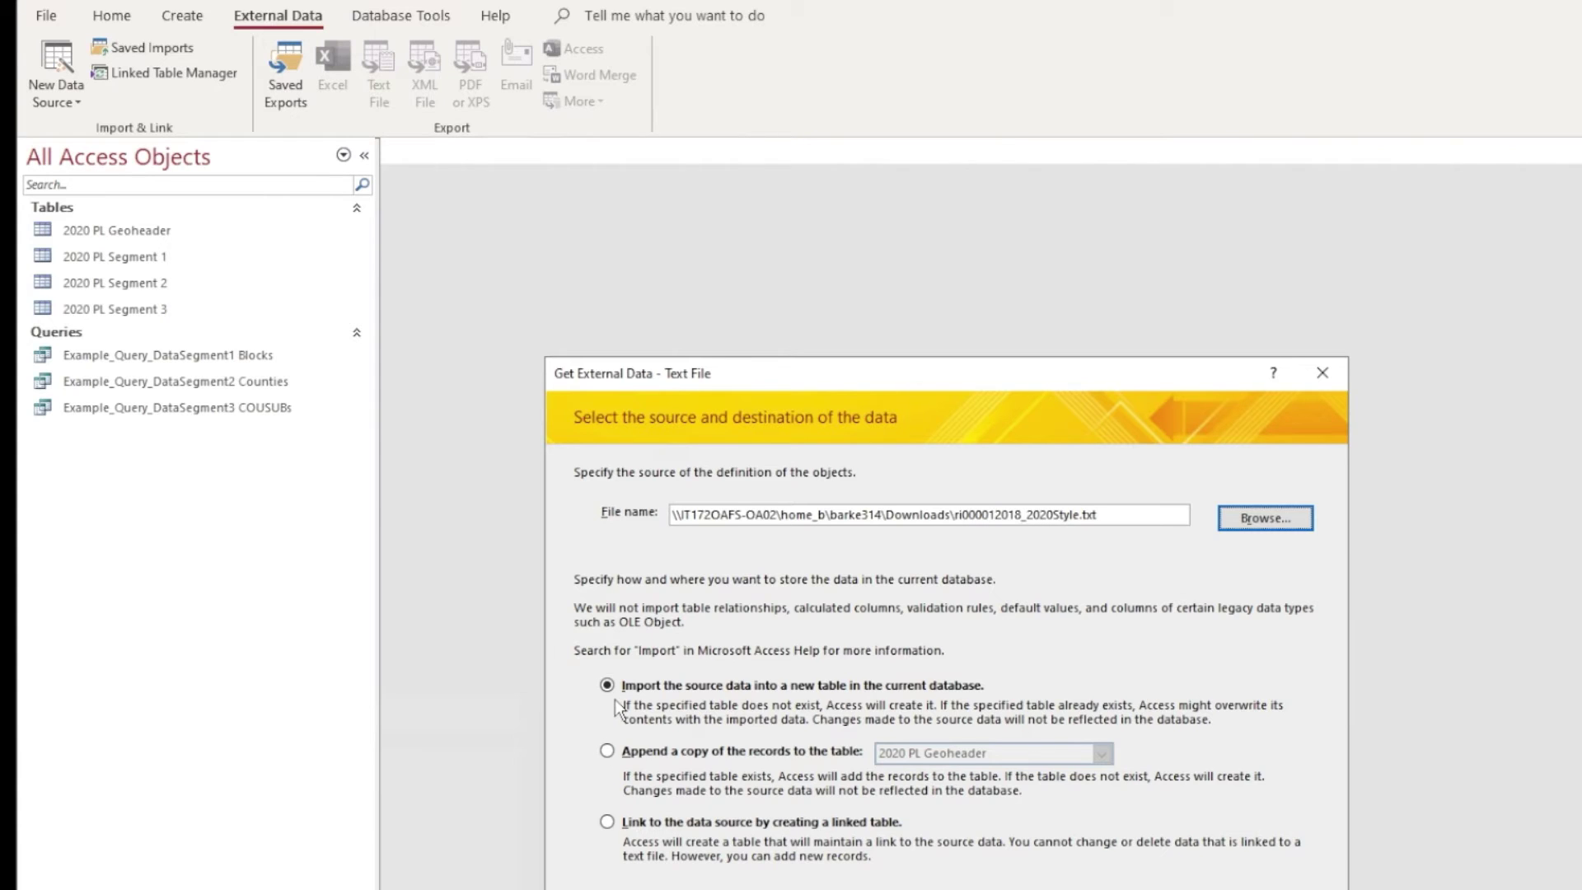
- Append the records to the 2020 PL Segment 1 table and launch the Import Text Wizard
{"action": "left_click", "coordinate": [606, 751]}
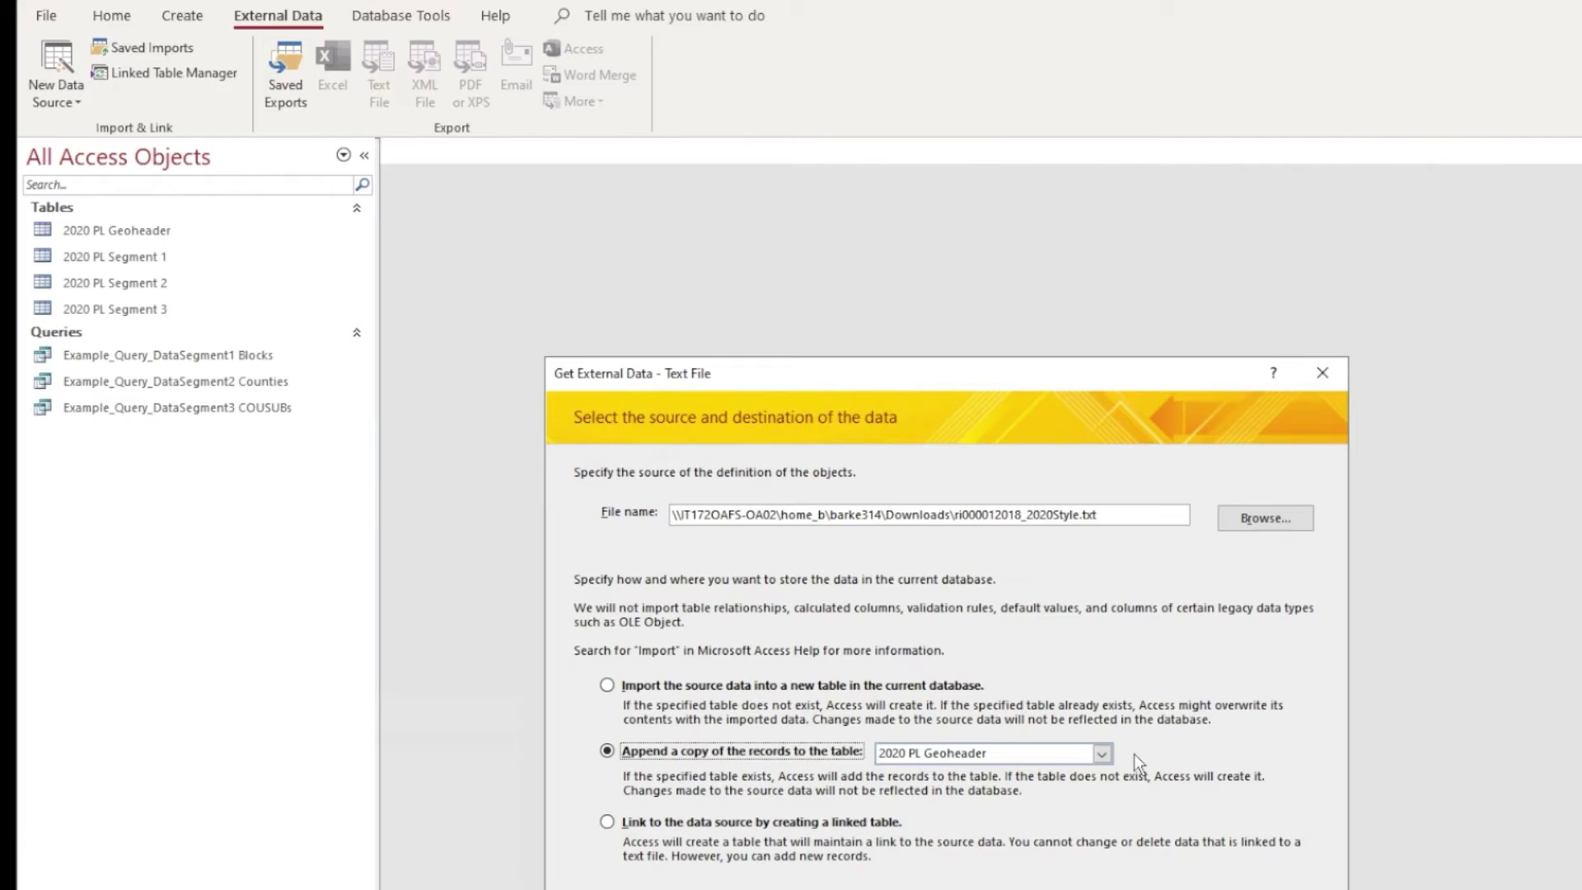
{"action": "left_click", "coordinate": [1100, 752]}
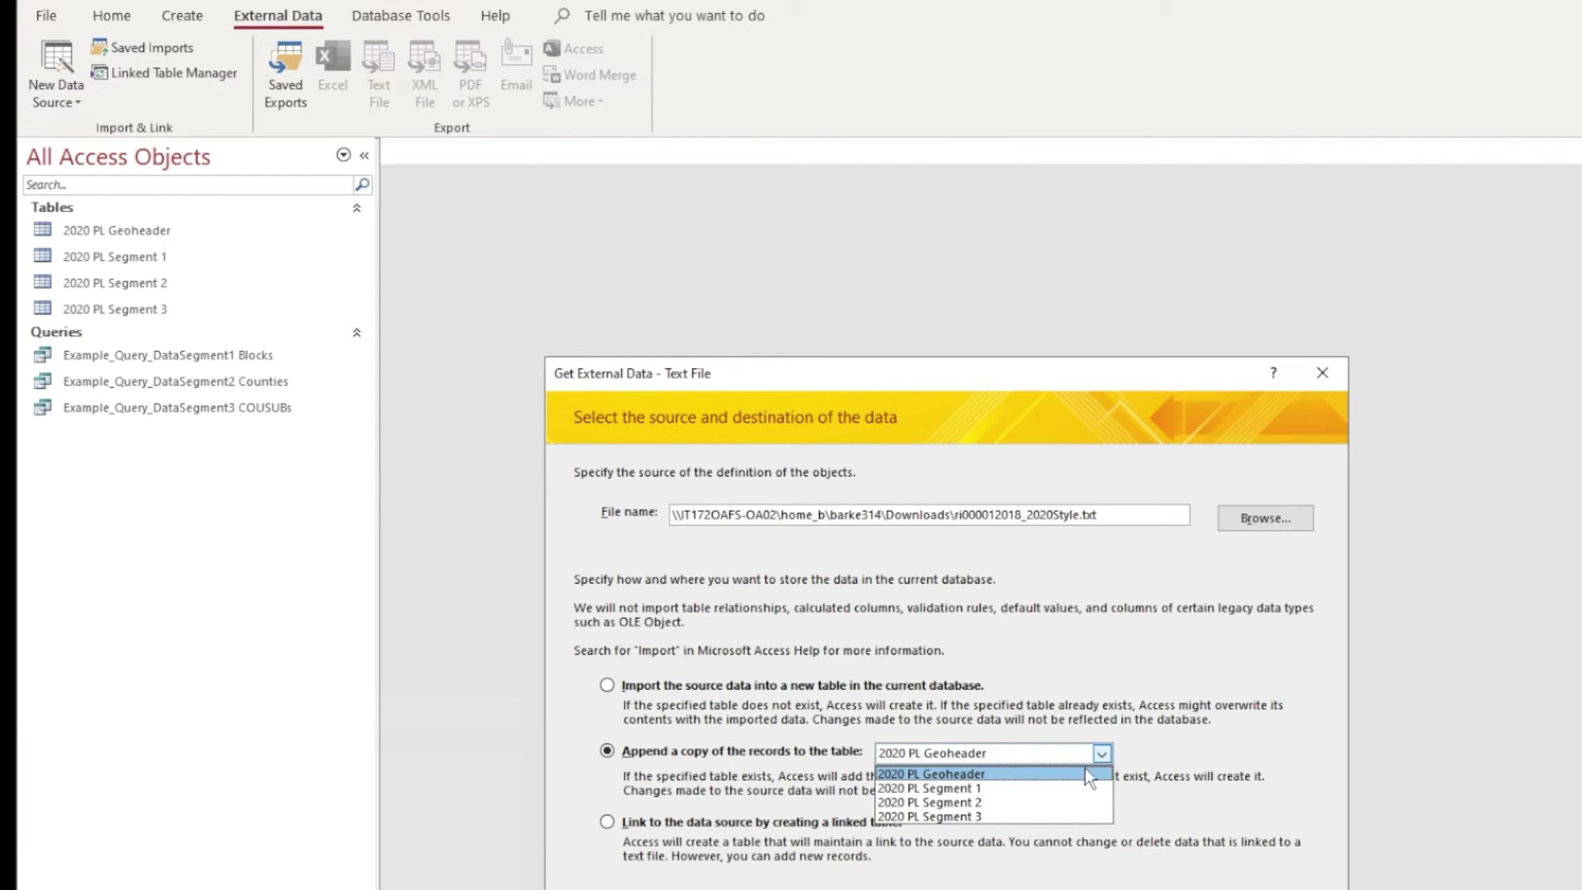
{"action": "left_click", "coordinate": [988, 792]}
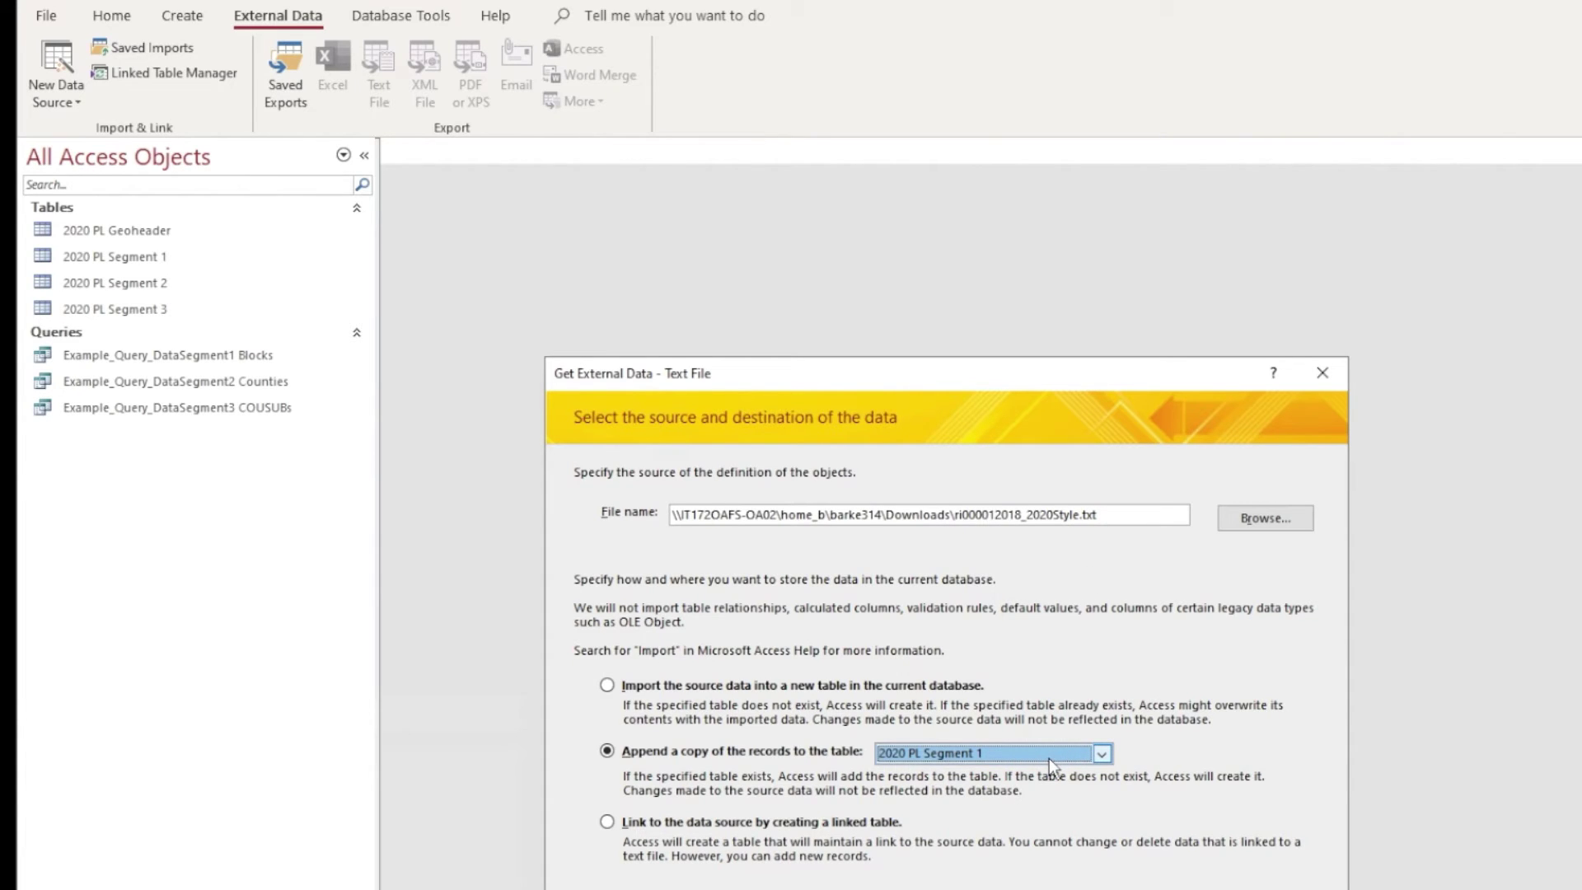
{"action": "key", "text": "Return"}
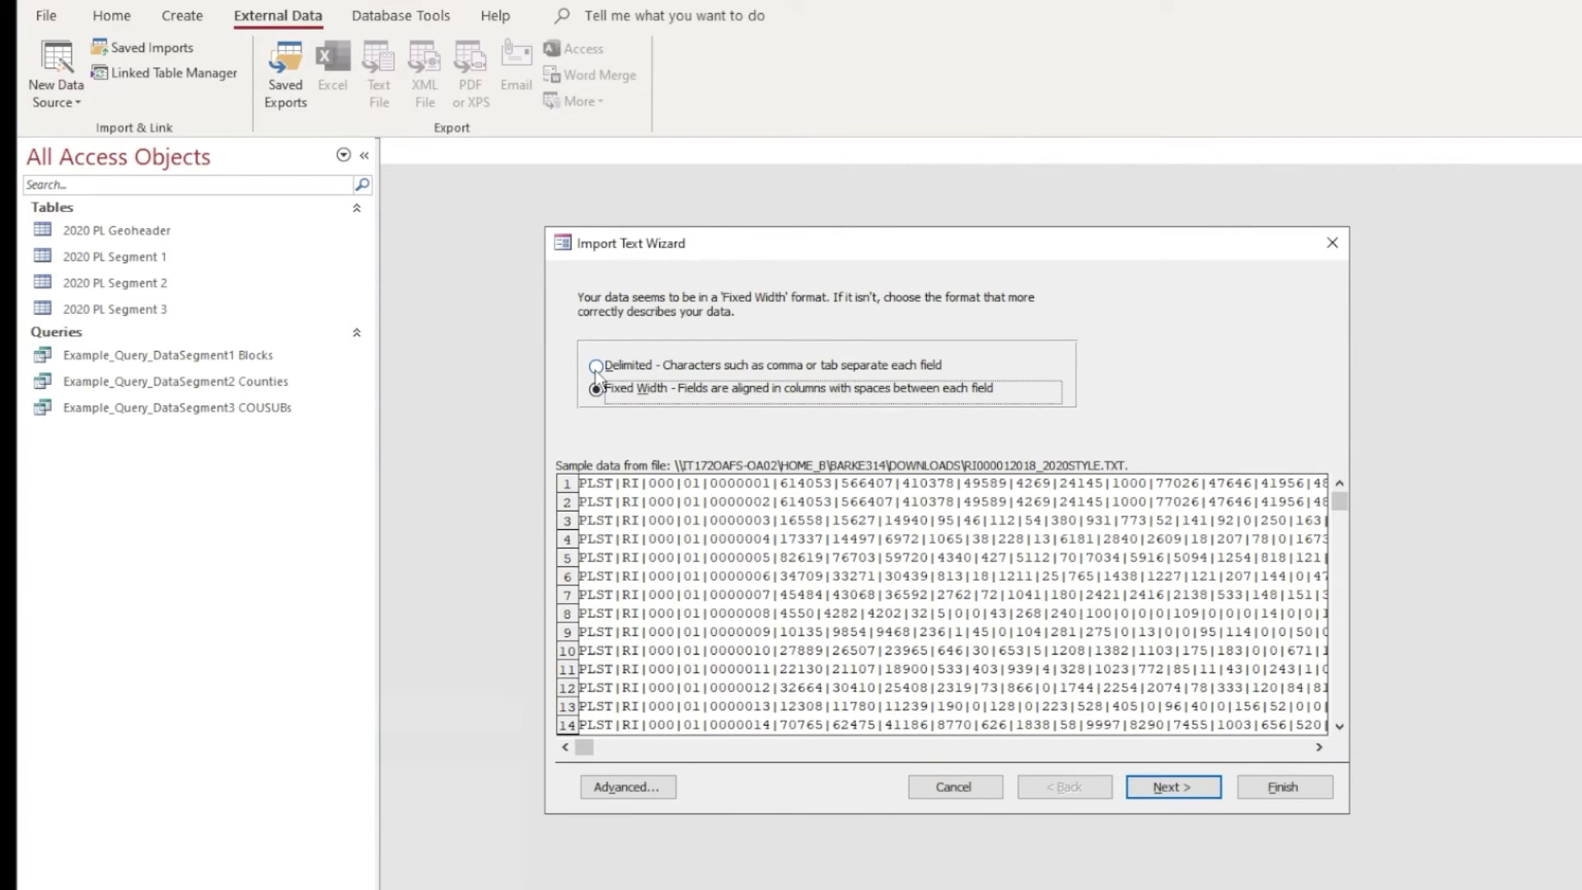
- Import the segment 1 file as delimited data with a custom pipe (|) separator
{"action": "left_click", "coordinate": [606, 368]}
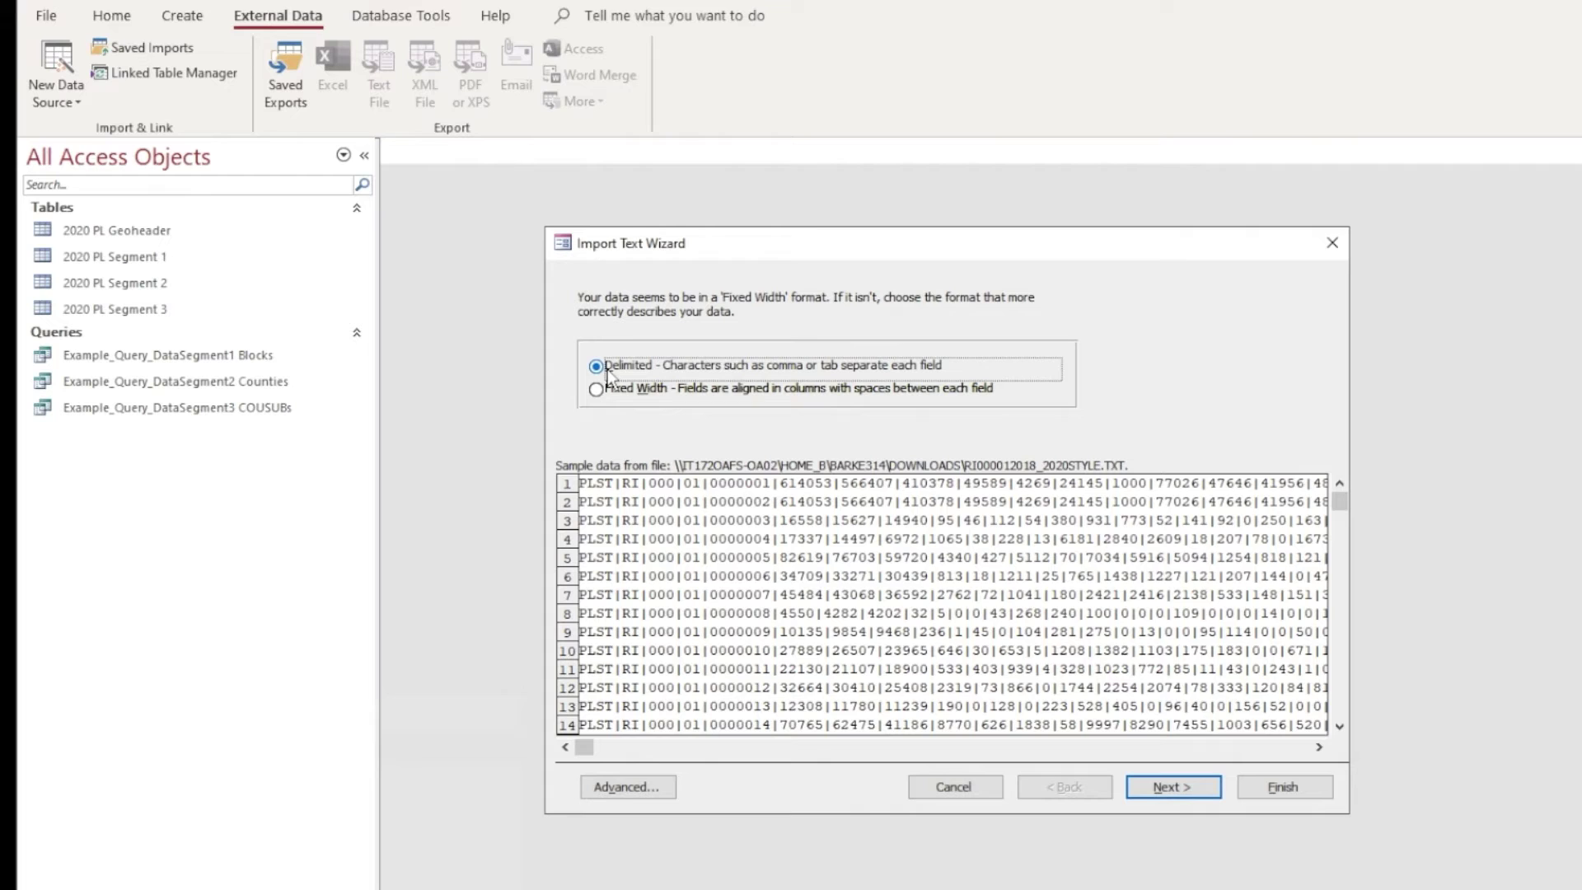
{"action": "left_click", "coordinate": [1193, 791]}
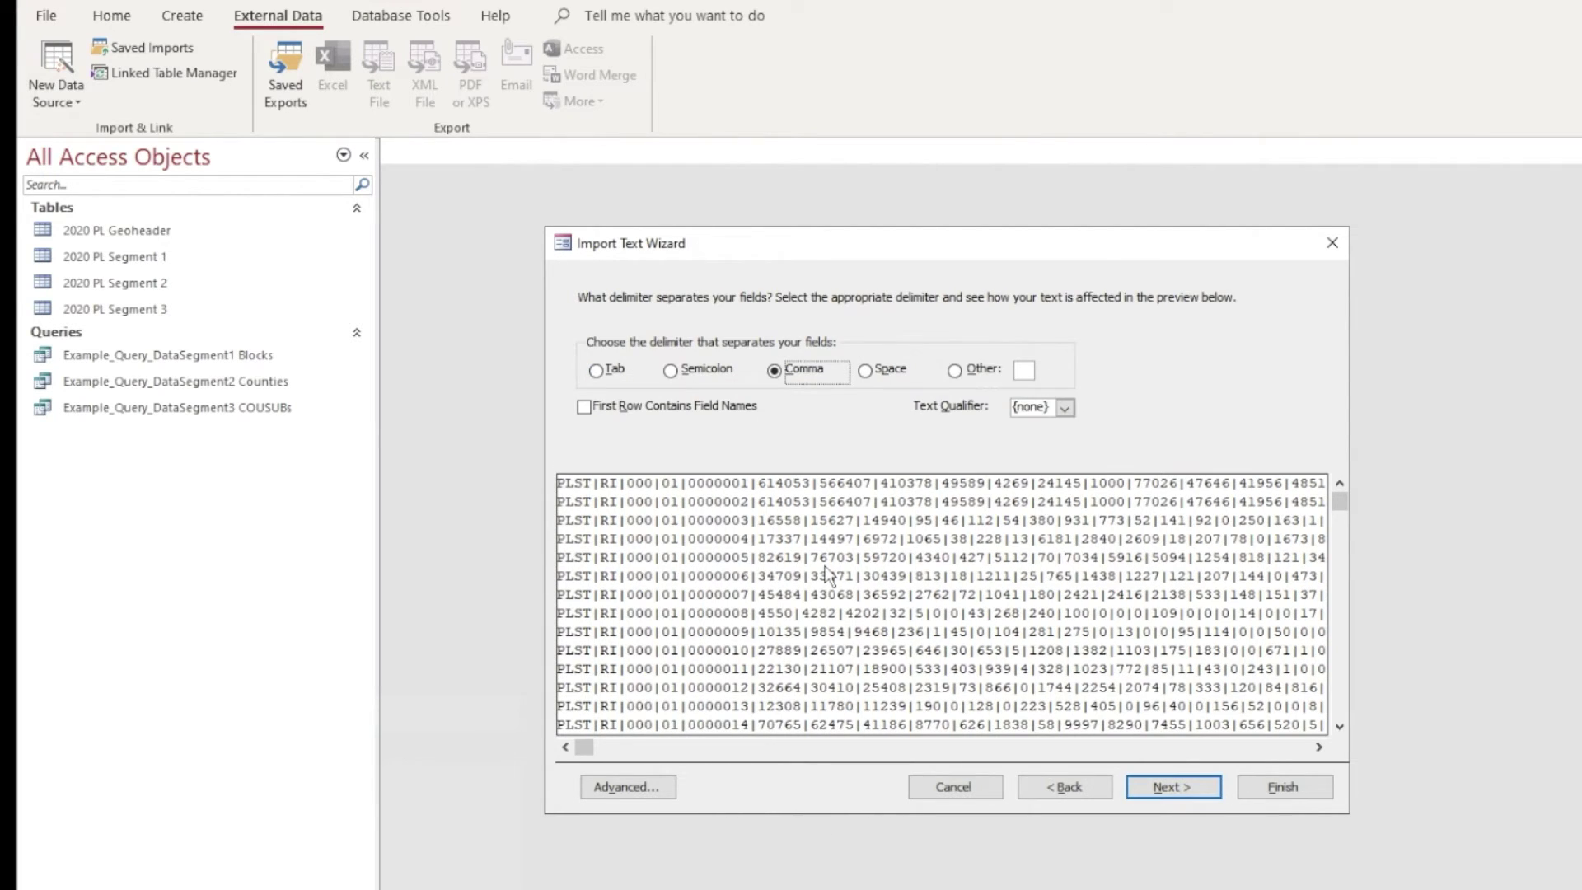
{"action": "left_click", "coordinate": [955, 370]}
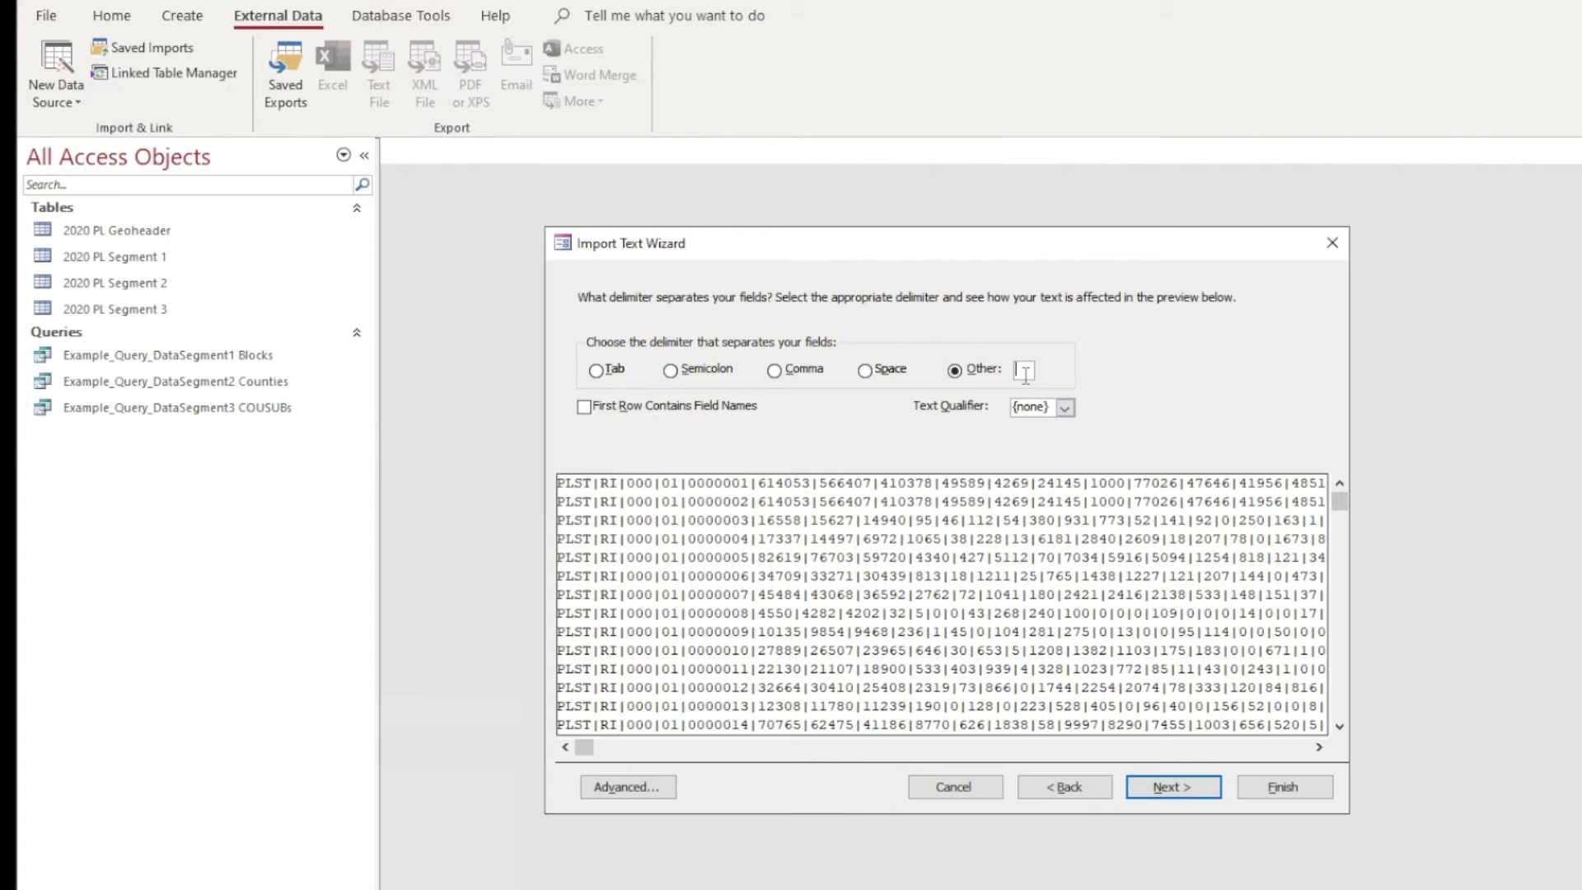
{"action": "type", "text": "|"}
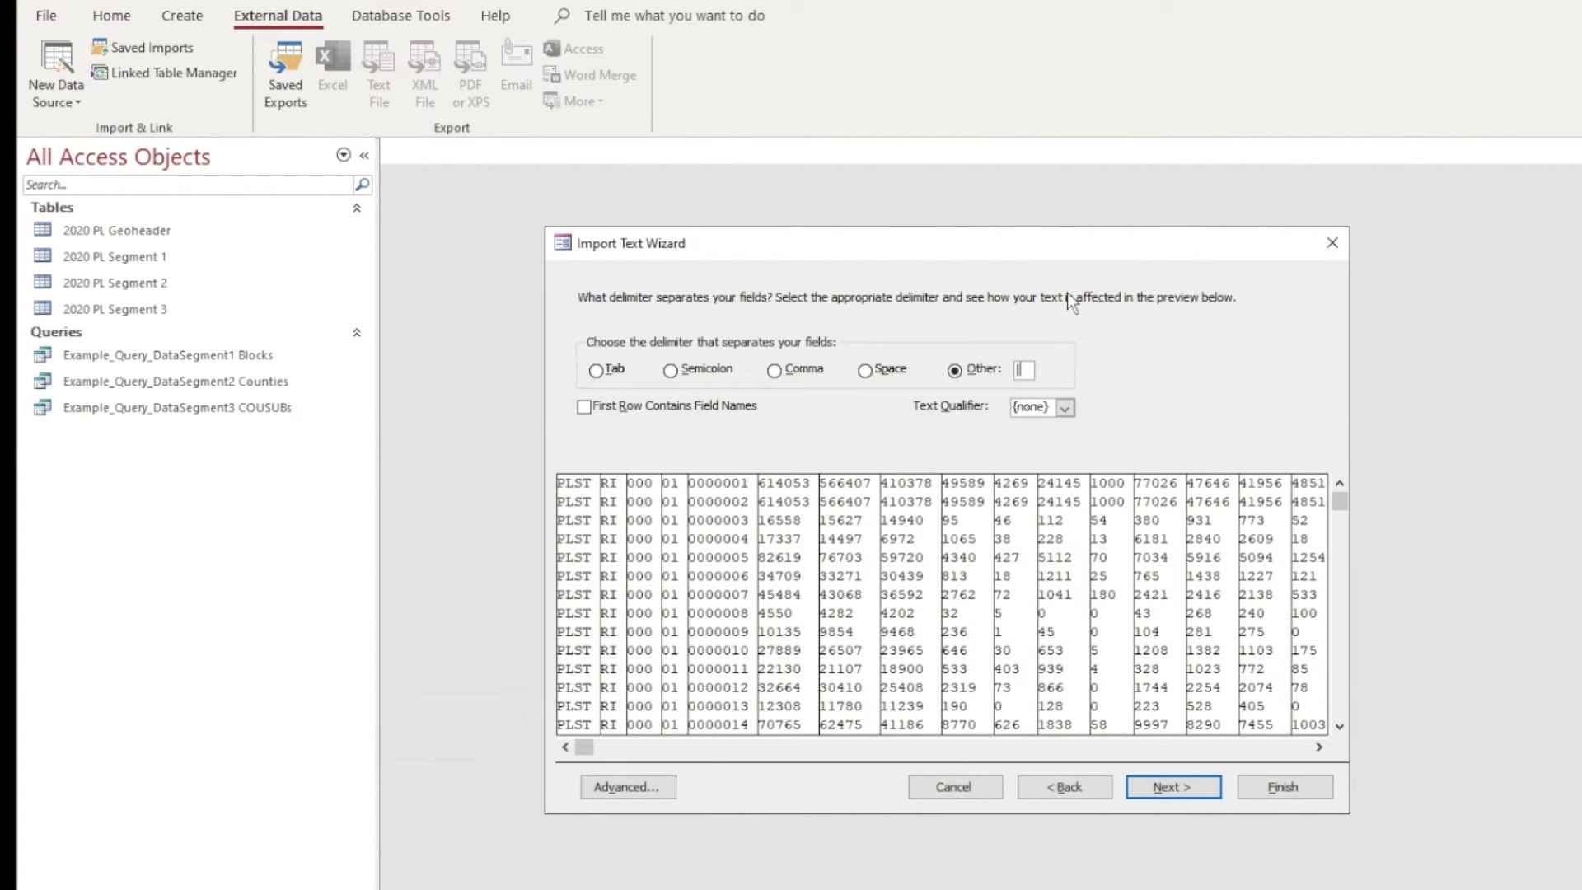
{"action": "left_click", "coordinate": [1293, 788]}
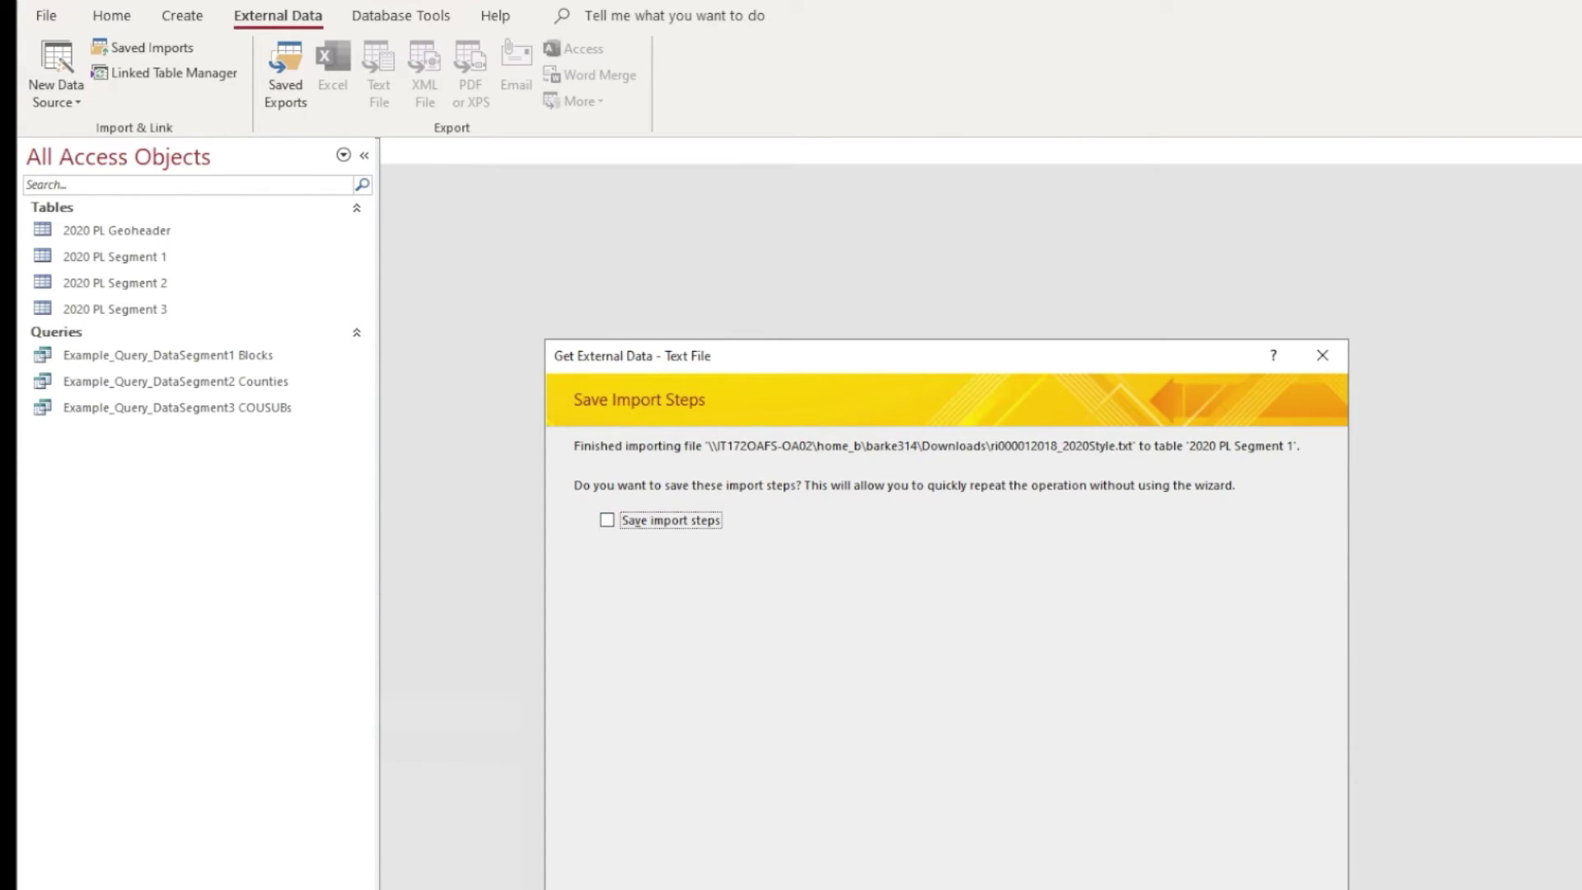
- Dismiss the import confirmation and start another text file import
{"action": "key", "text": "Return"}
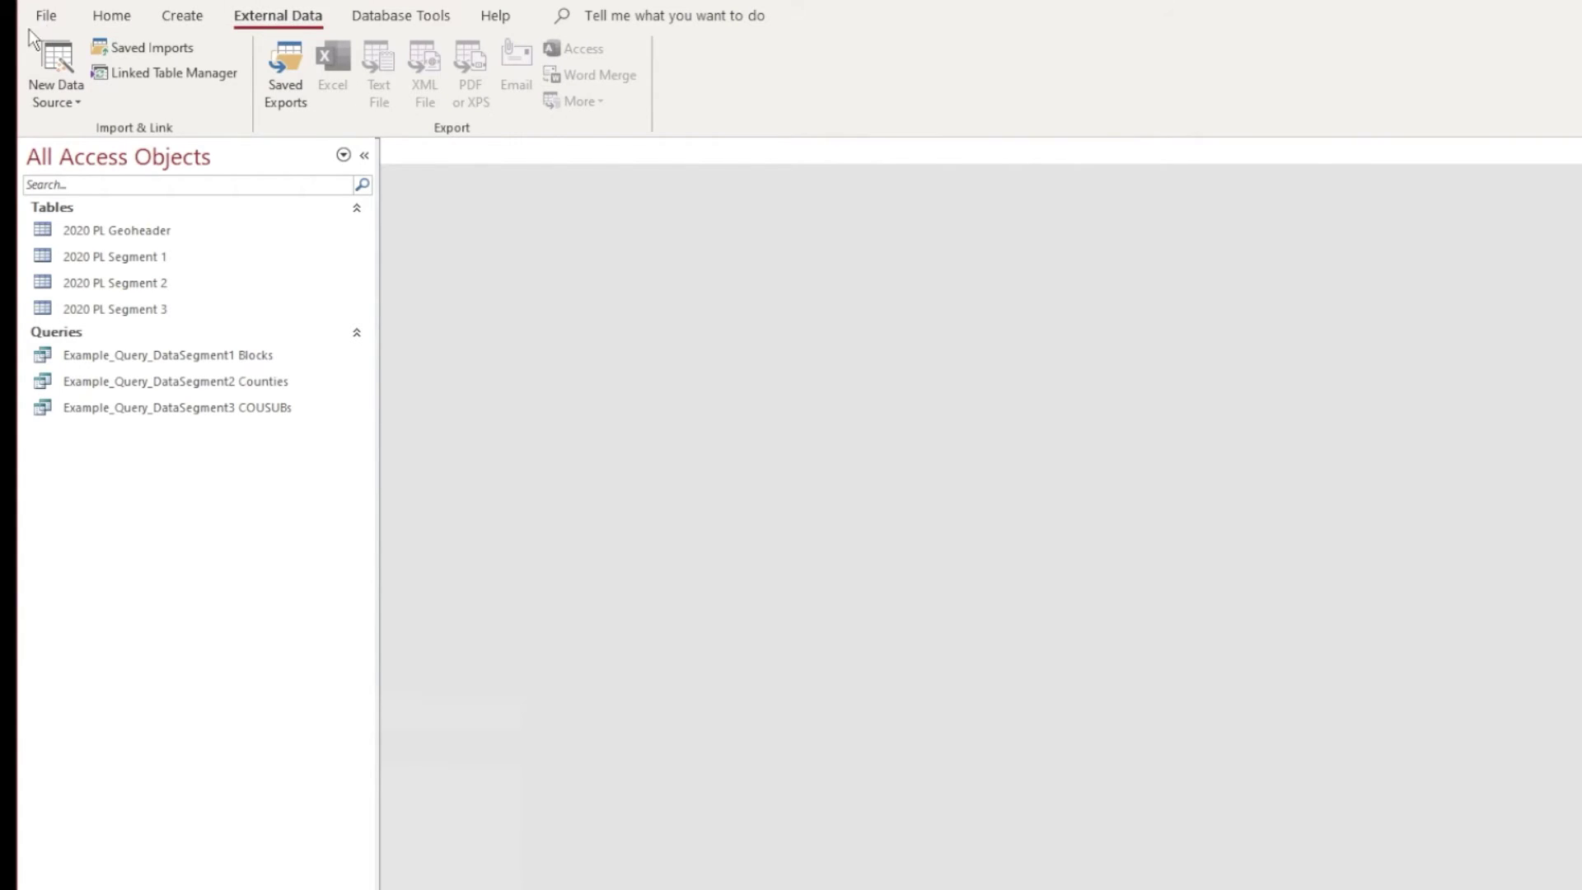
{"action": "left_click", "coordinate": [72, 107]}
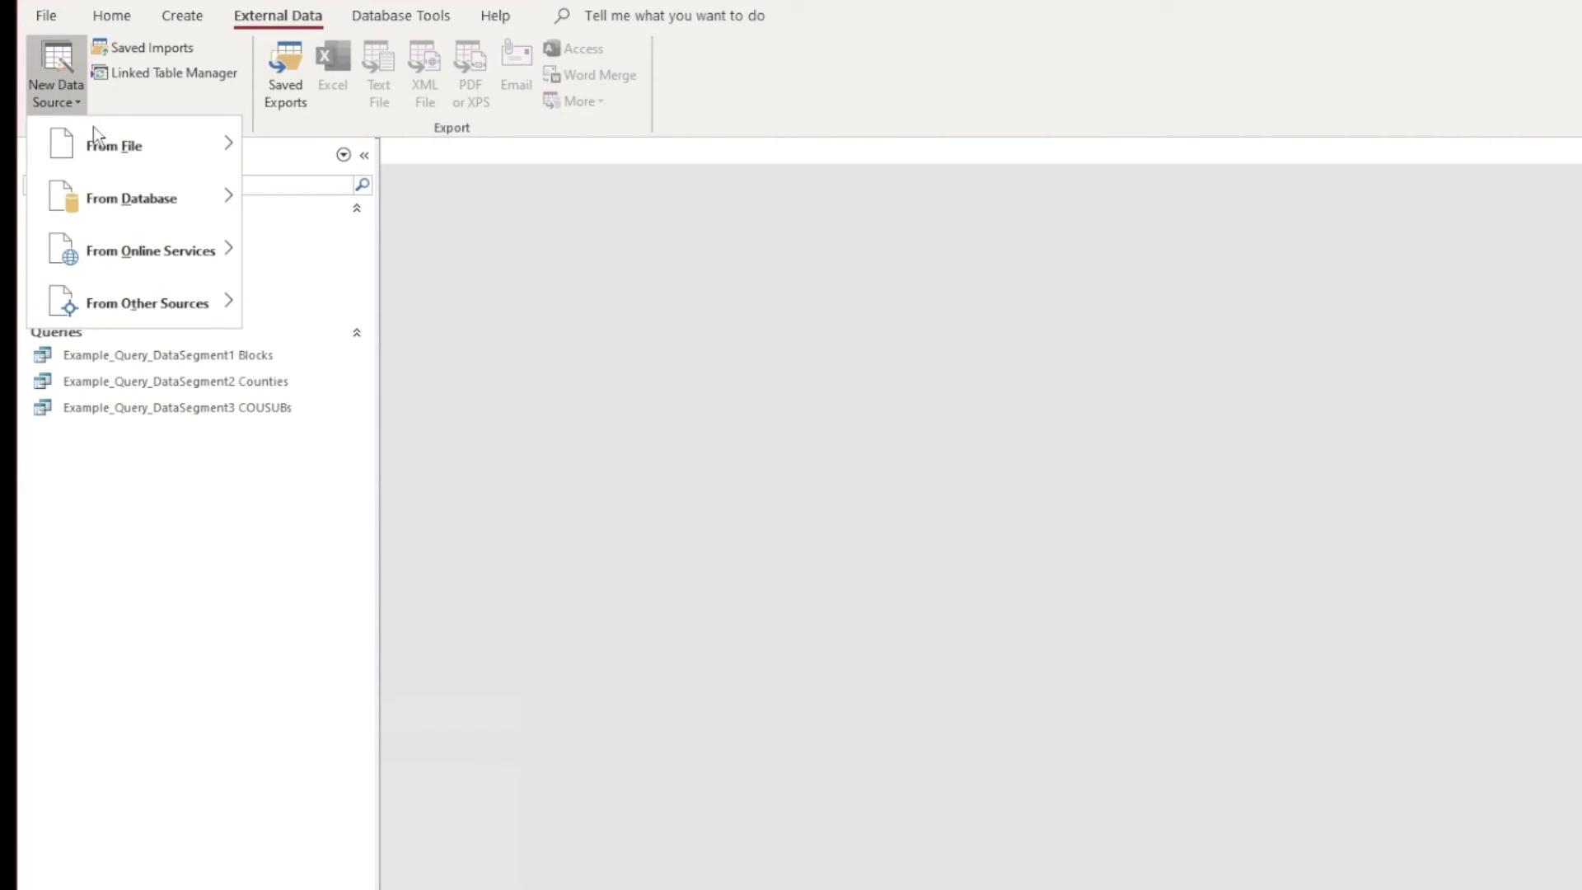
{"action": "mouse_move", "coordinate": [113, 146]}
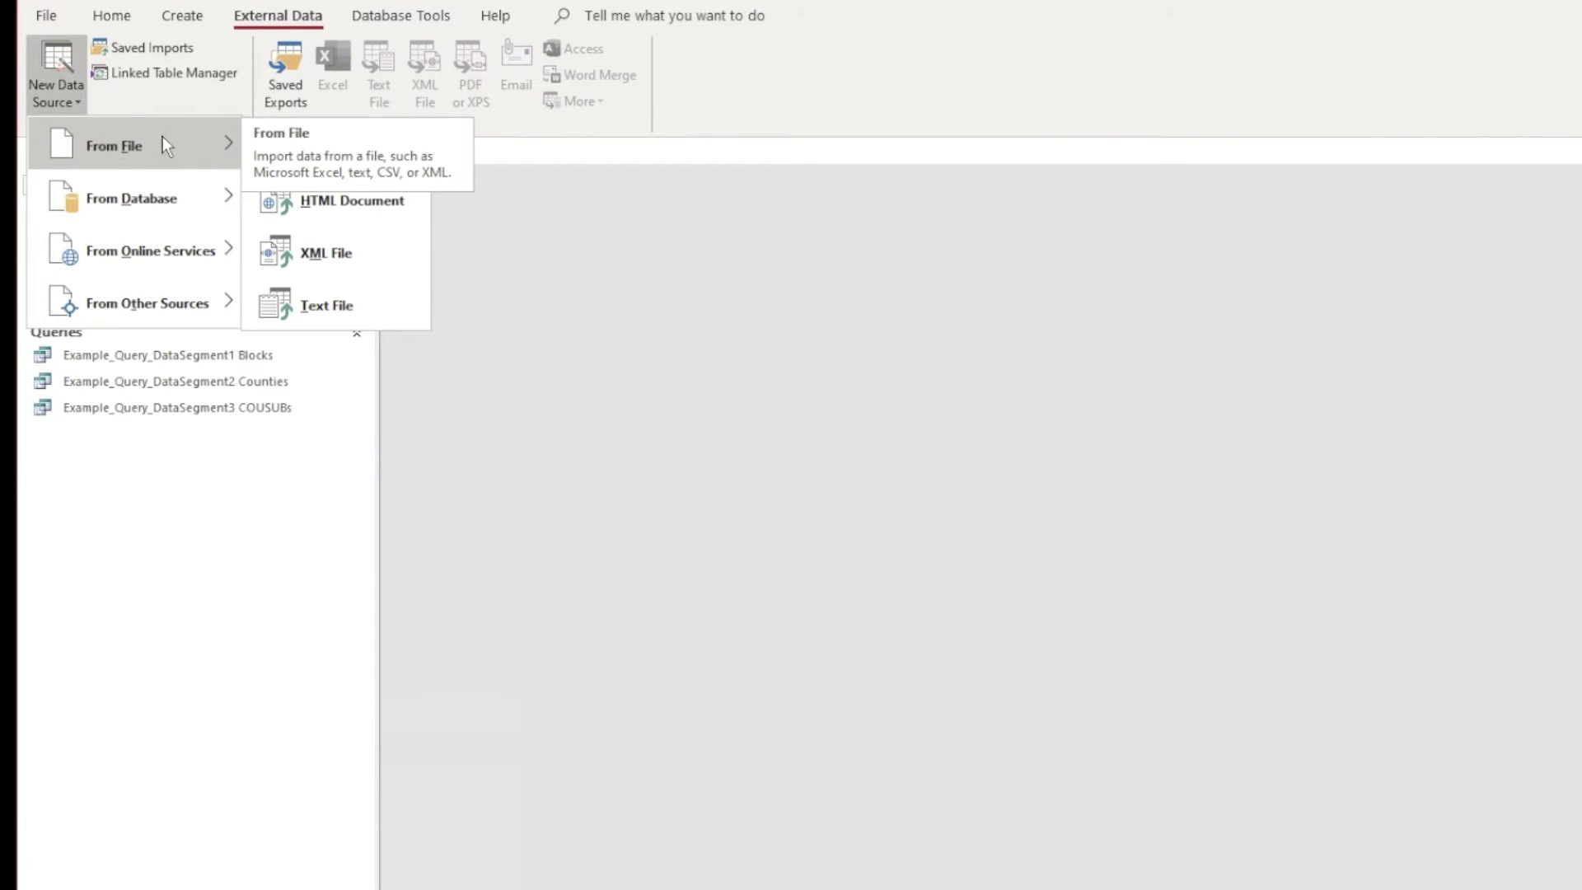
{"action": "left_click", "coordinate": [354, 312]}
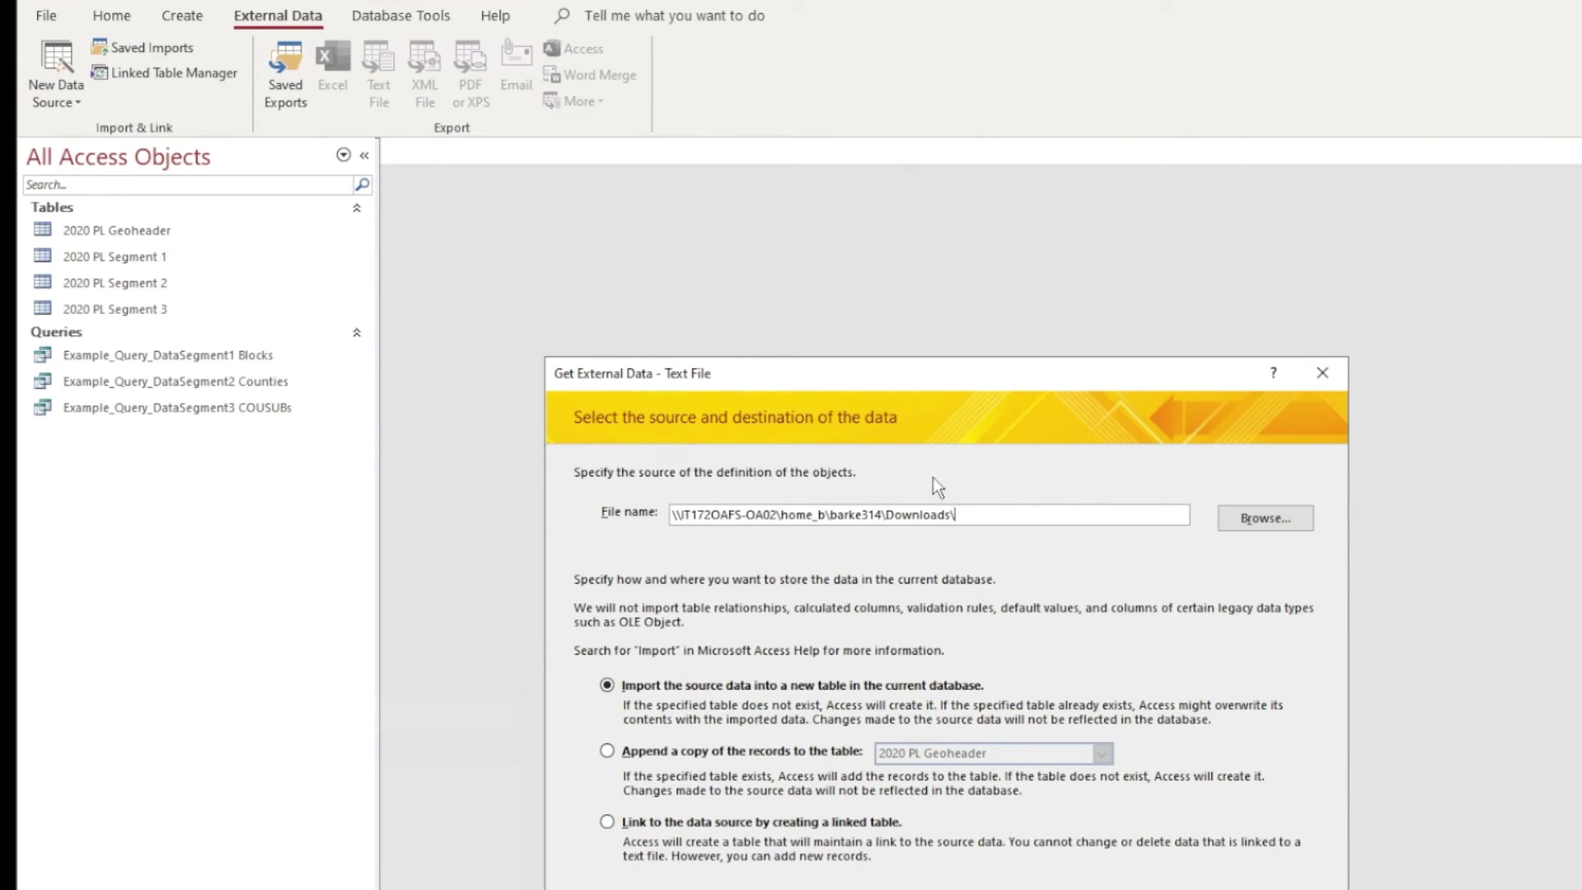
- Choose ri000022018_2020Style.txt as the import source file
{"action": "left_click", "coordinate": [1296, 516]}
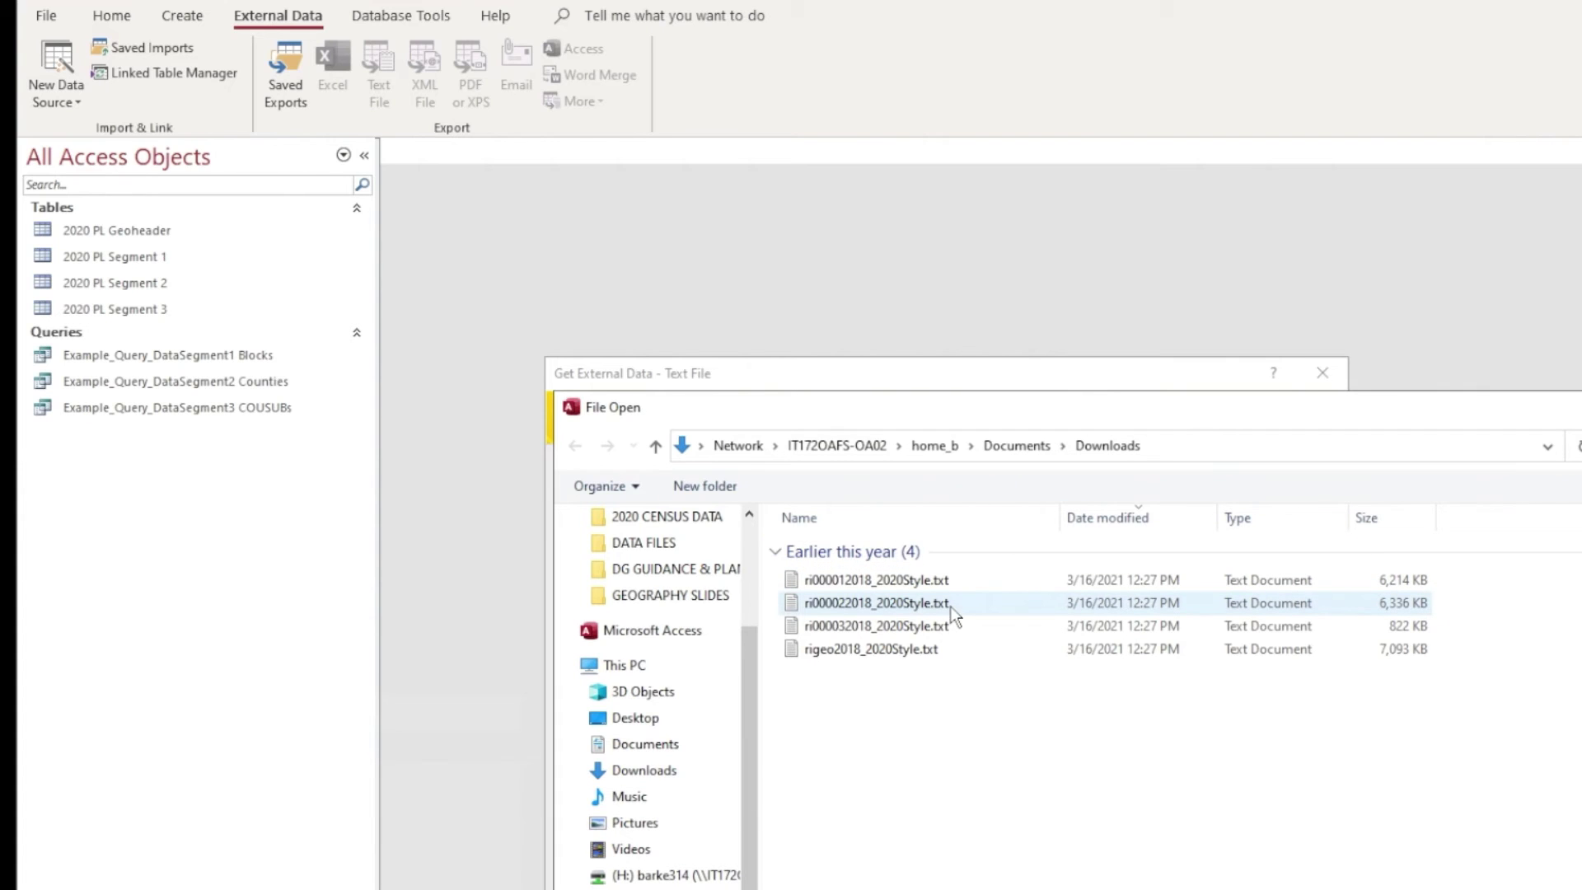
{"action": "mouse_move", "coordinate": [845, 608]}
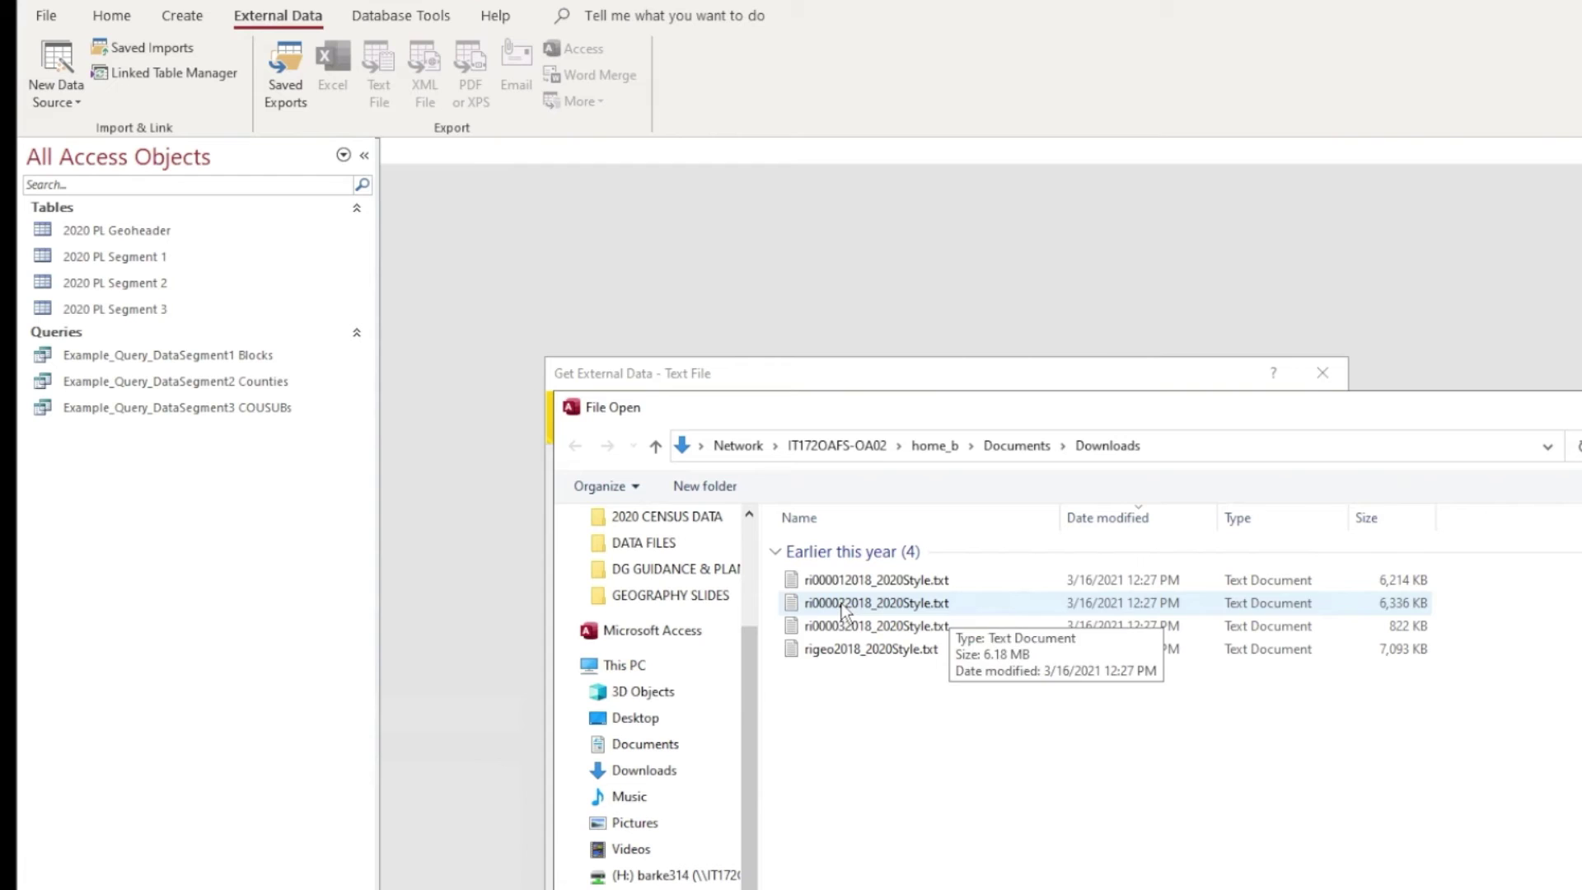
{"action": "left_click", "coordinate": [843, 613]}
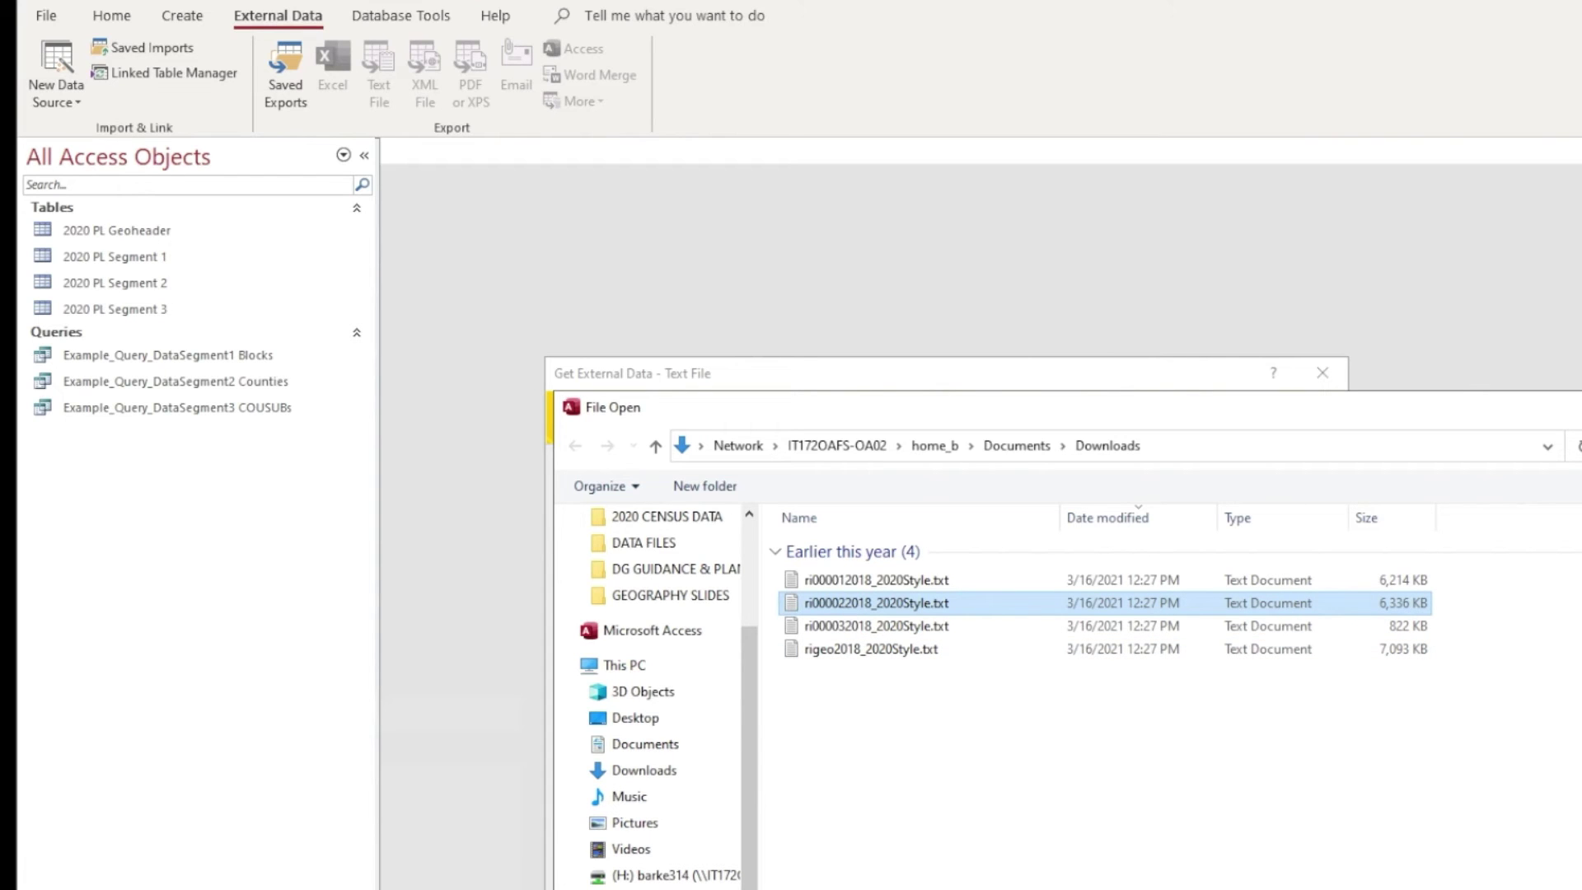
{"action": "key", "text": "Return"}
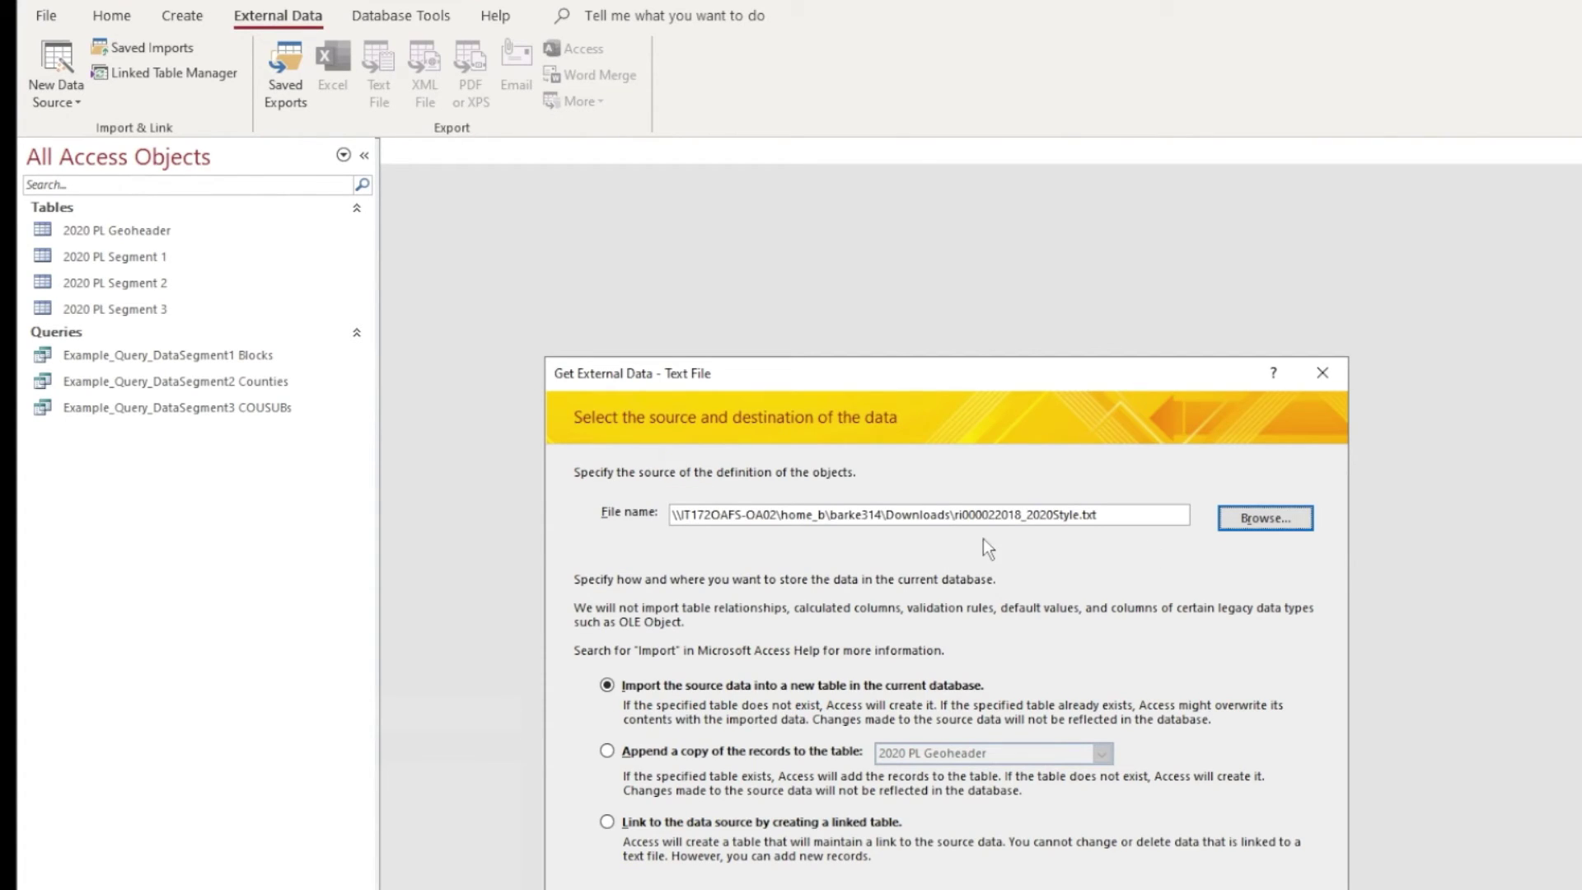
- Append the records to the 2020 PL Segment 2 table and launch the Import Text Wizard
{"action": "left_click", "coordinate": [608, 751]}
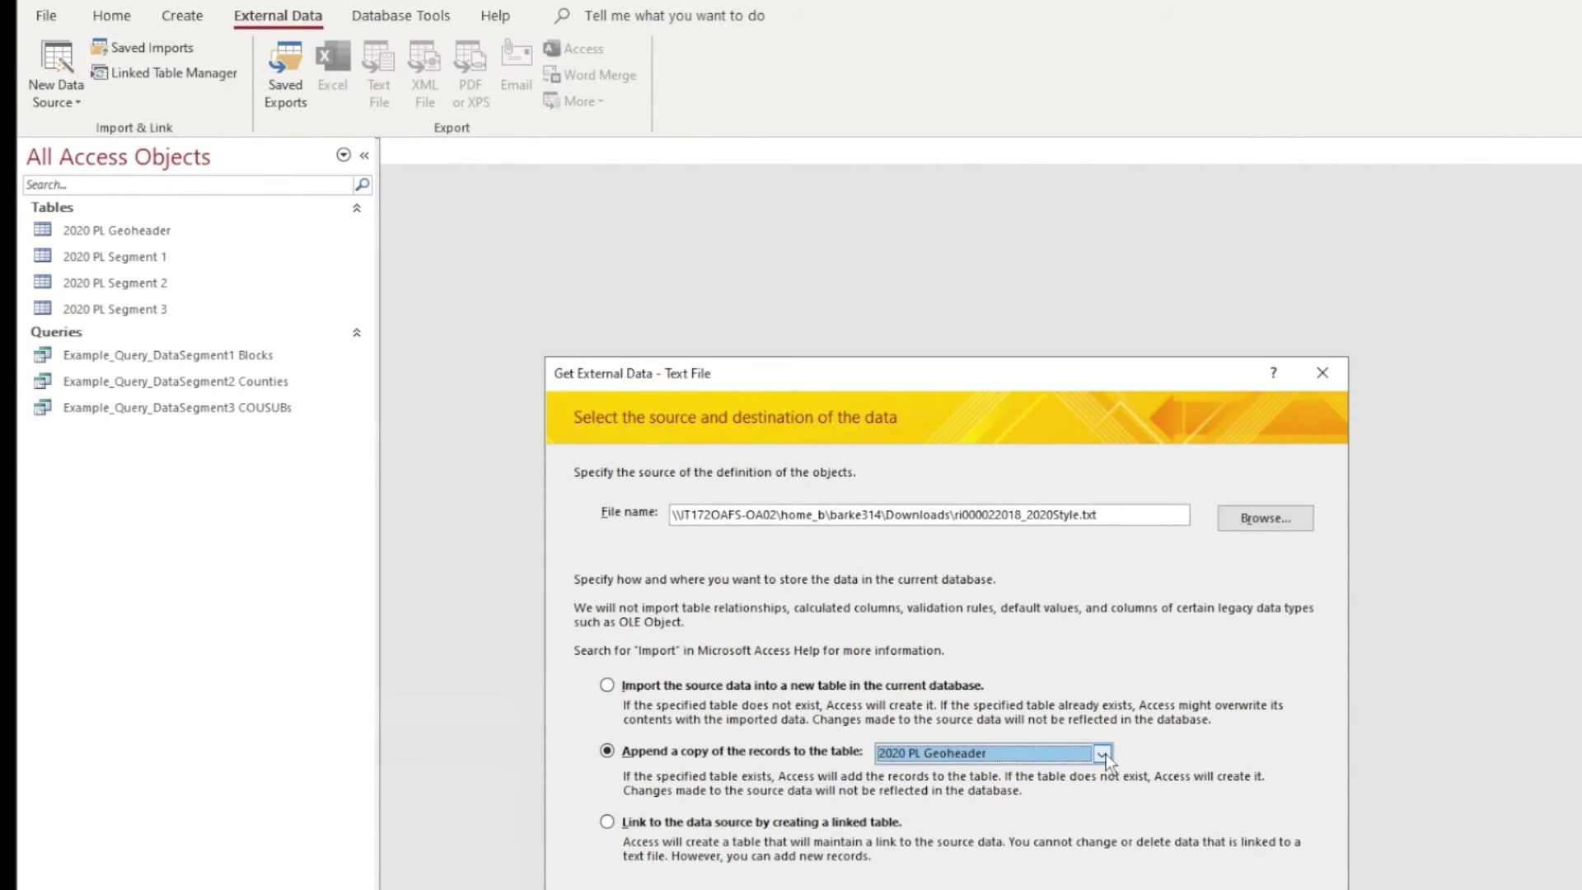
{"action": "left_click", "coordinate": [1101, 753]}
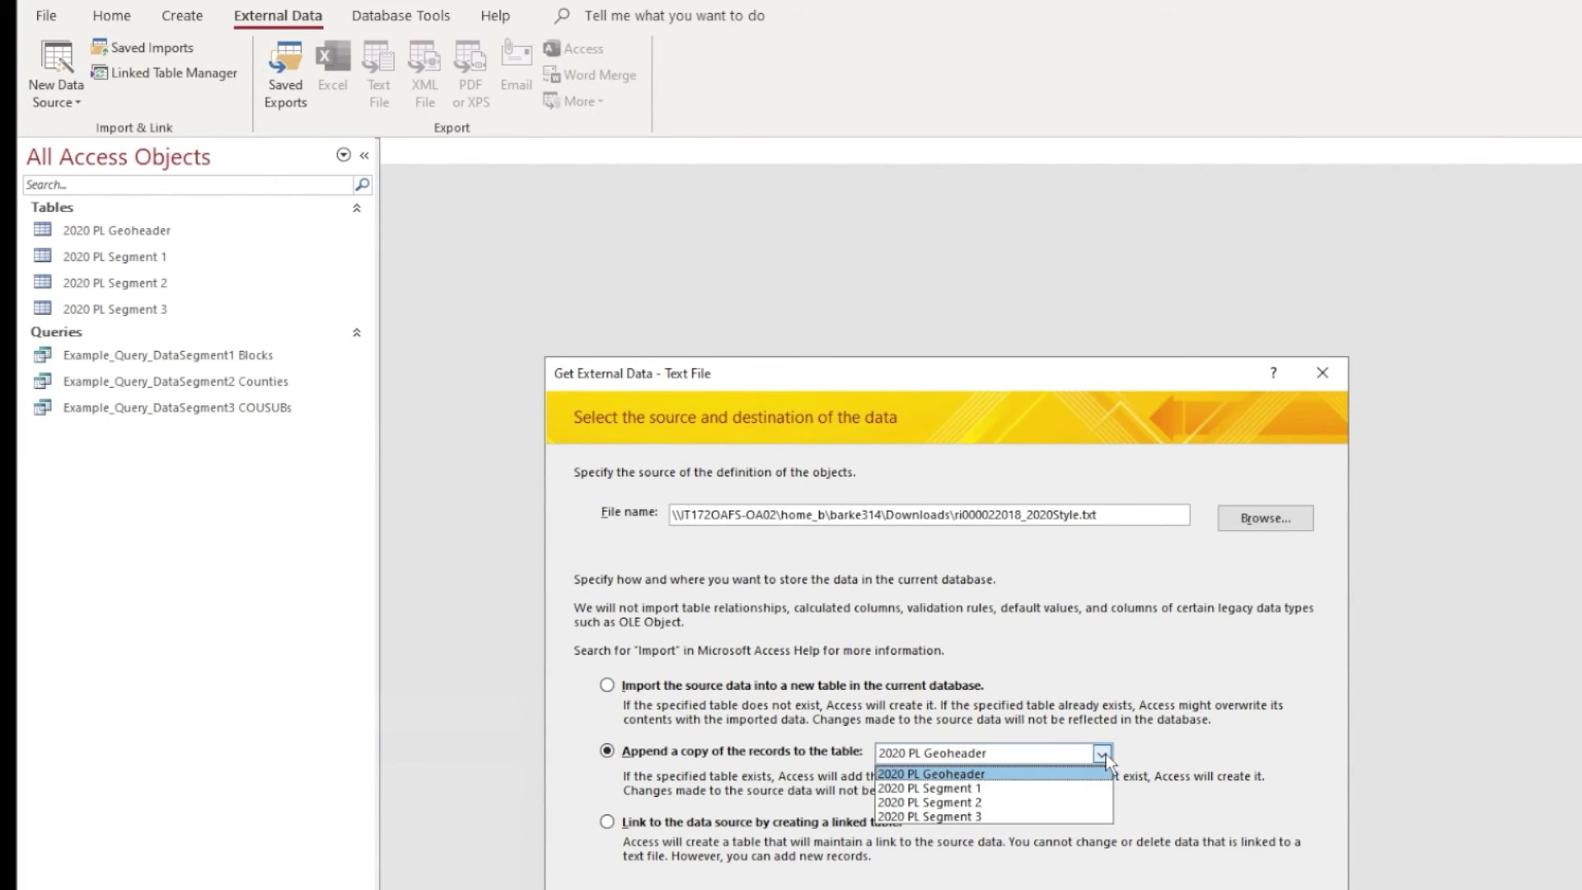
{"action": "left_click", "coordinate": [1016, 800]}
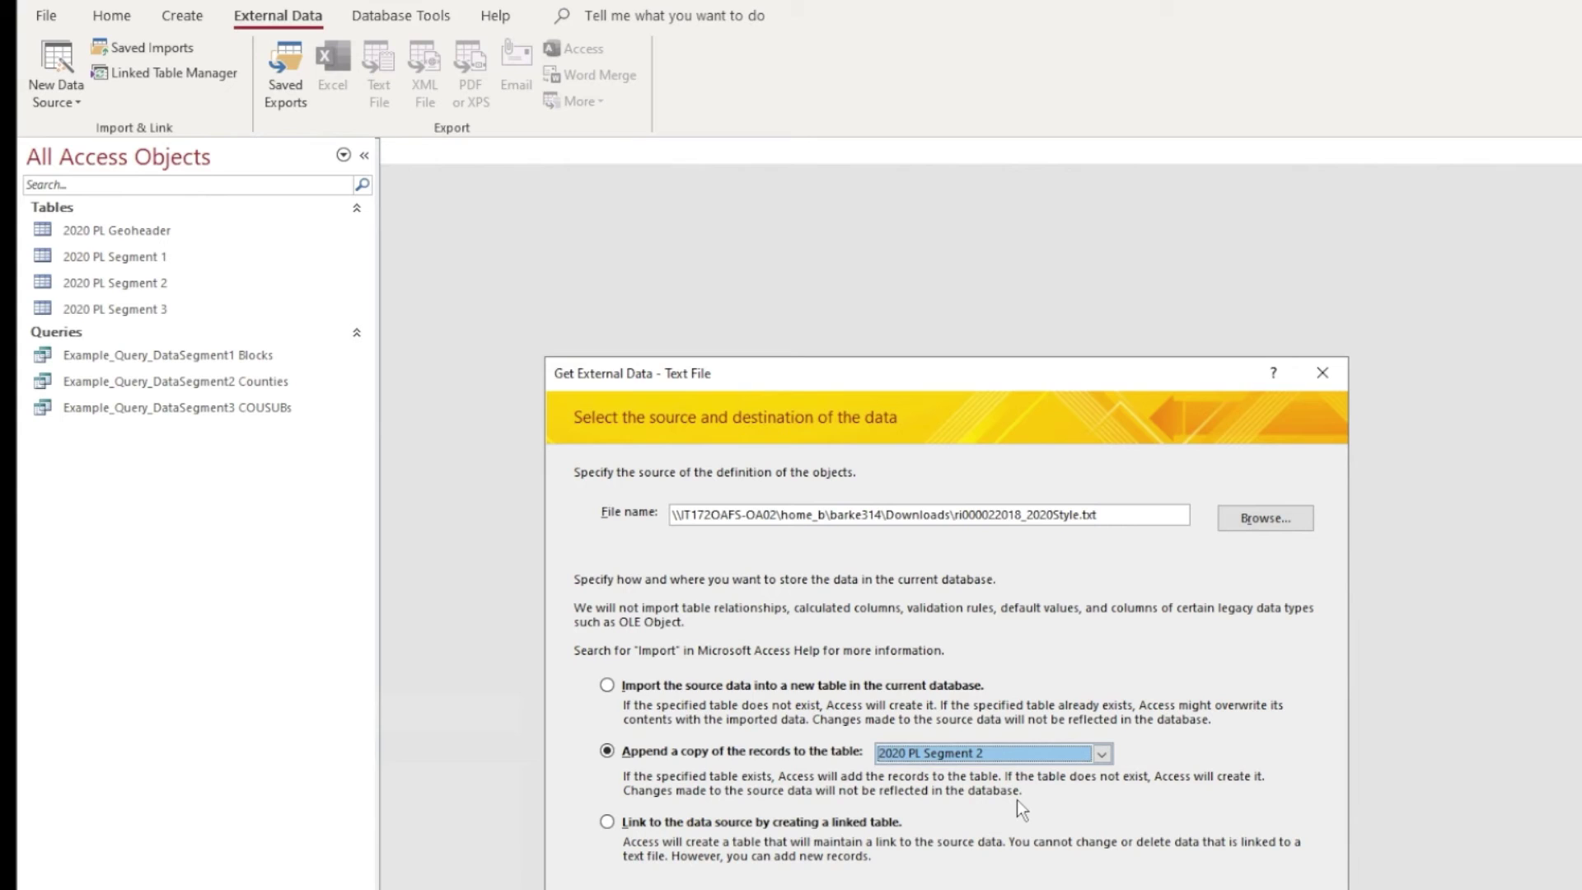
{"action": "key", "text": "Return"}
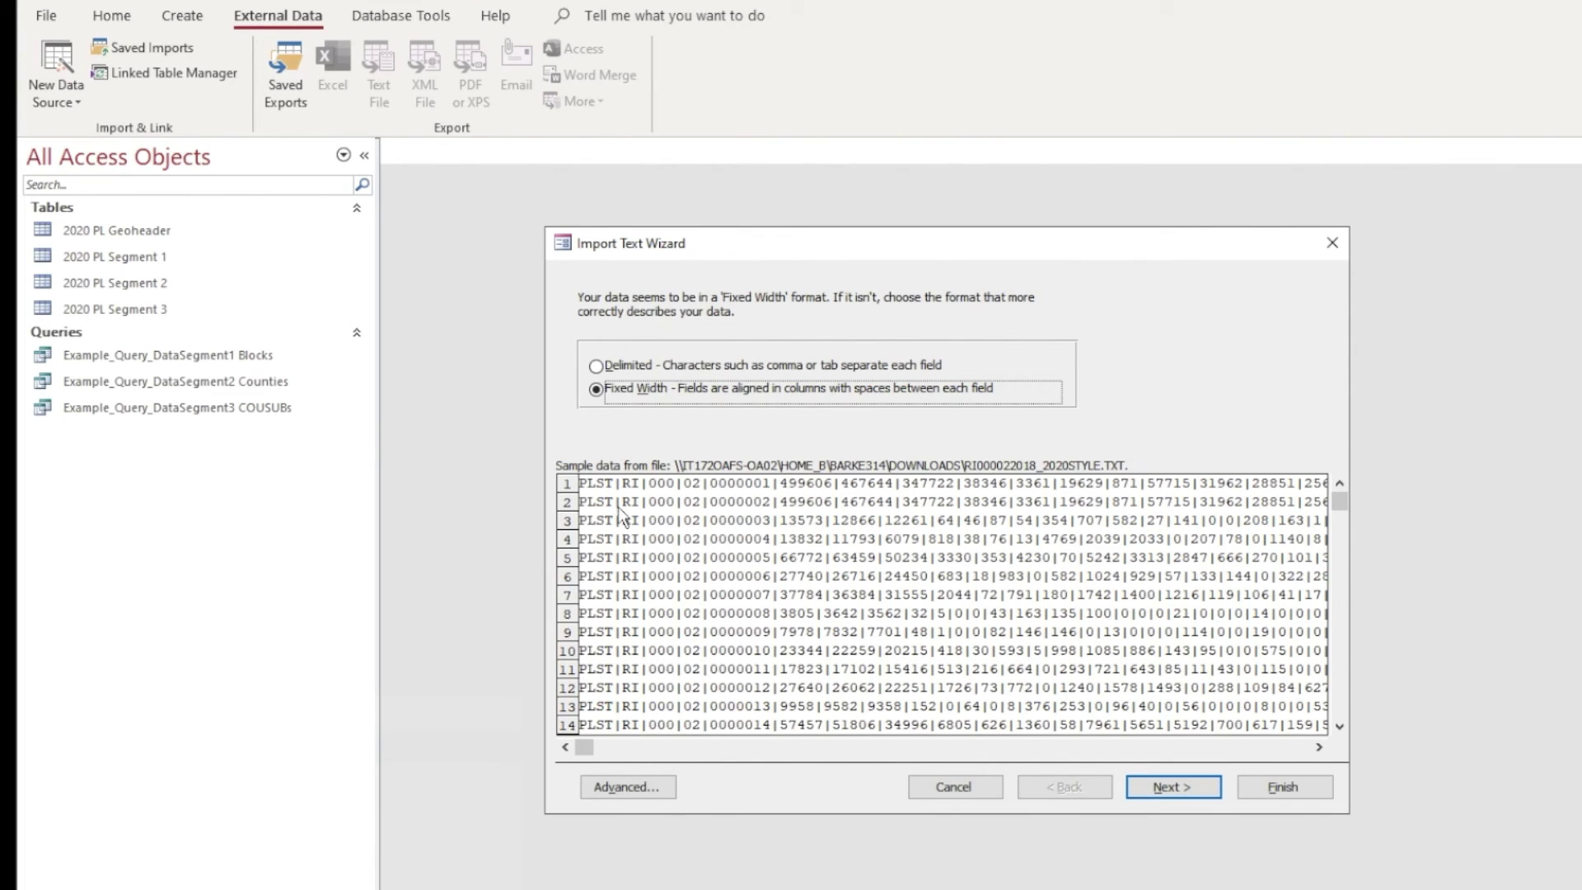
- Import the segment 2 file as pipe-delimited data without saving the import steps
{"action": "left_click", "coordinate": [596, 365]}
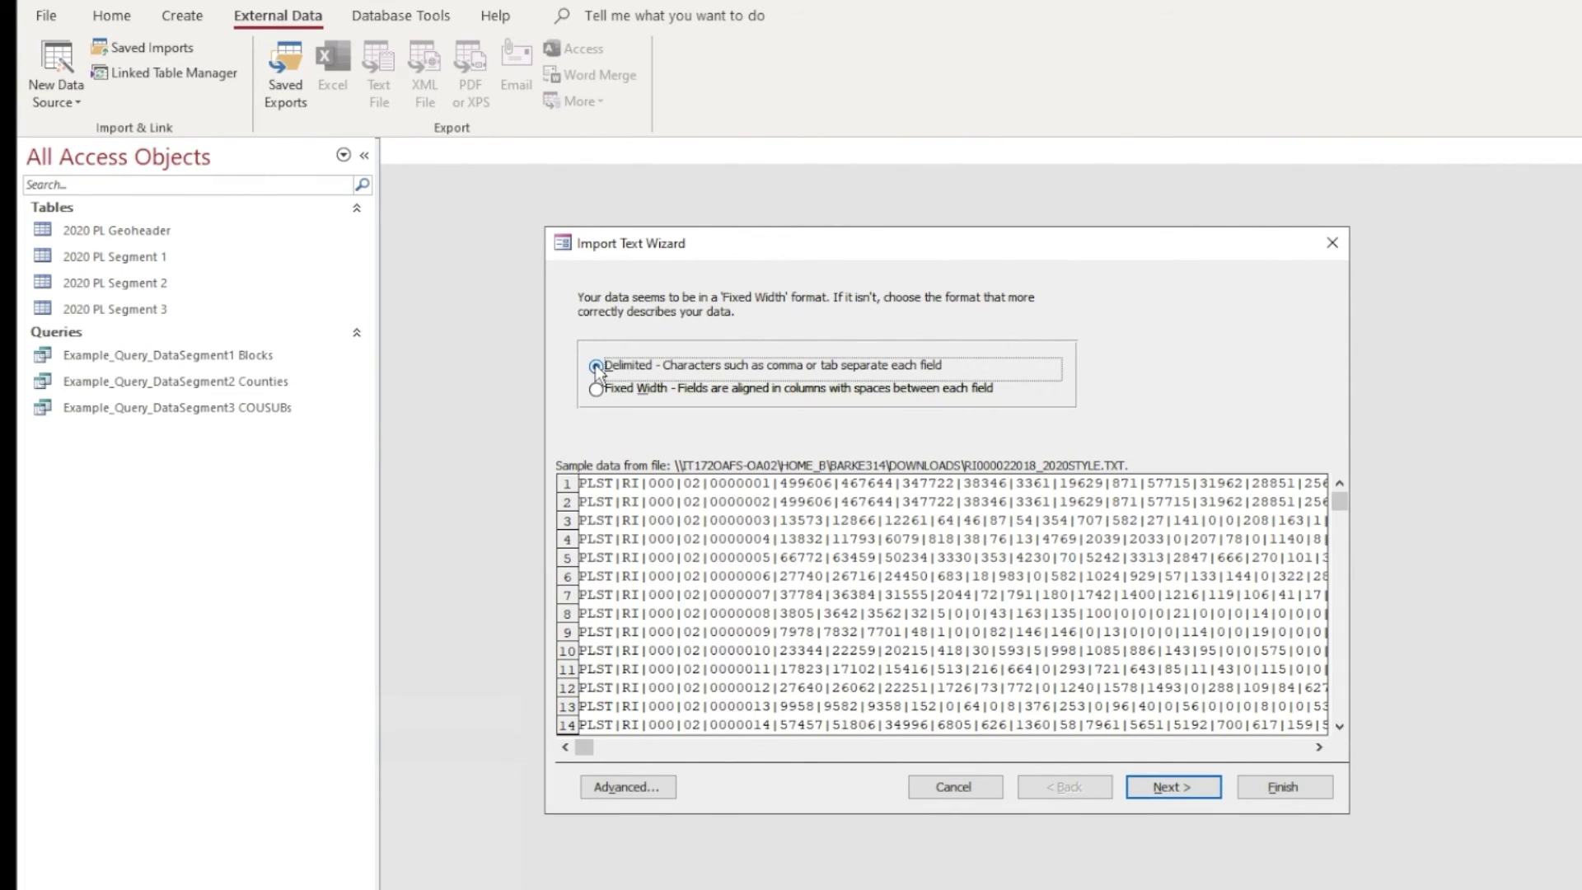
{"action": "left_click", "coordinate": [1183, 794]}
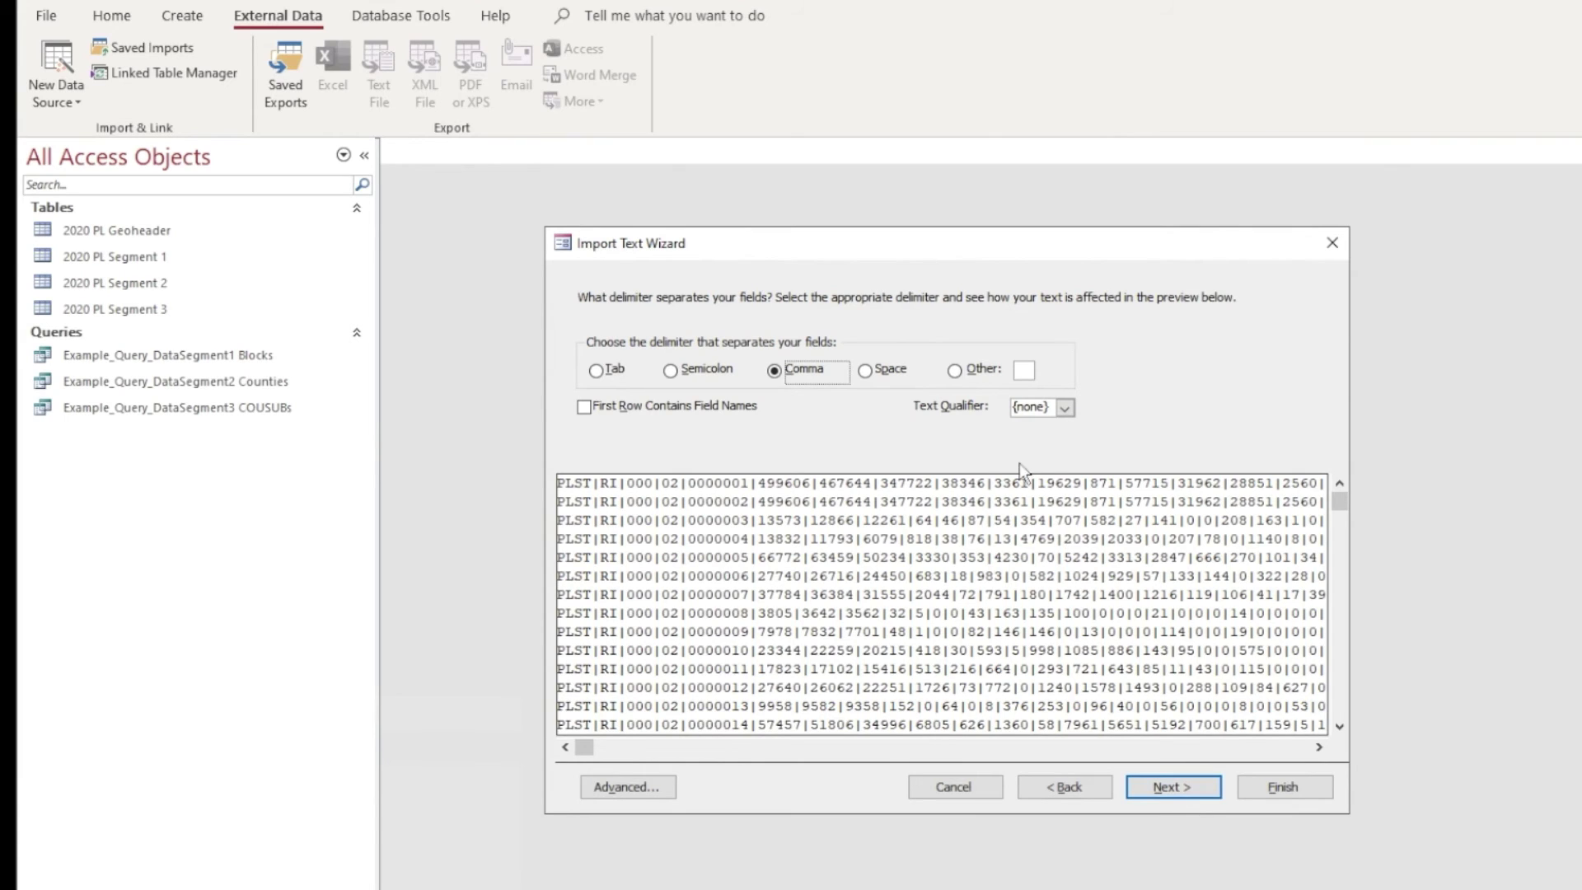
{"action": "left_click", "coordinate": [953, 373]}
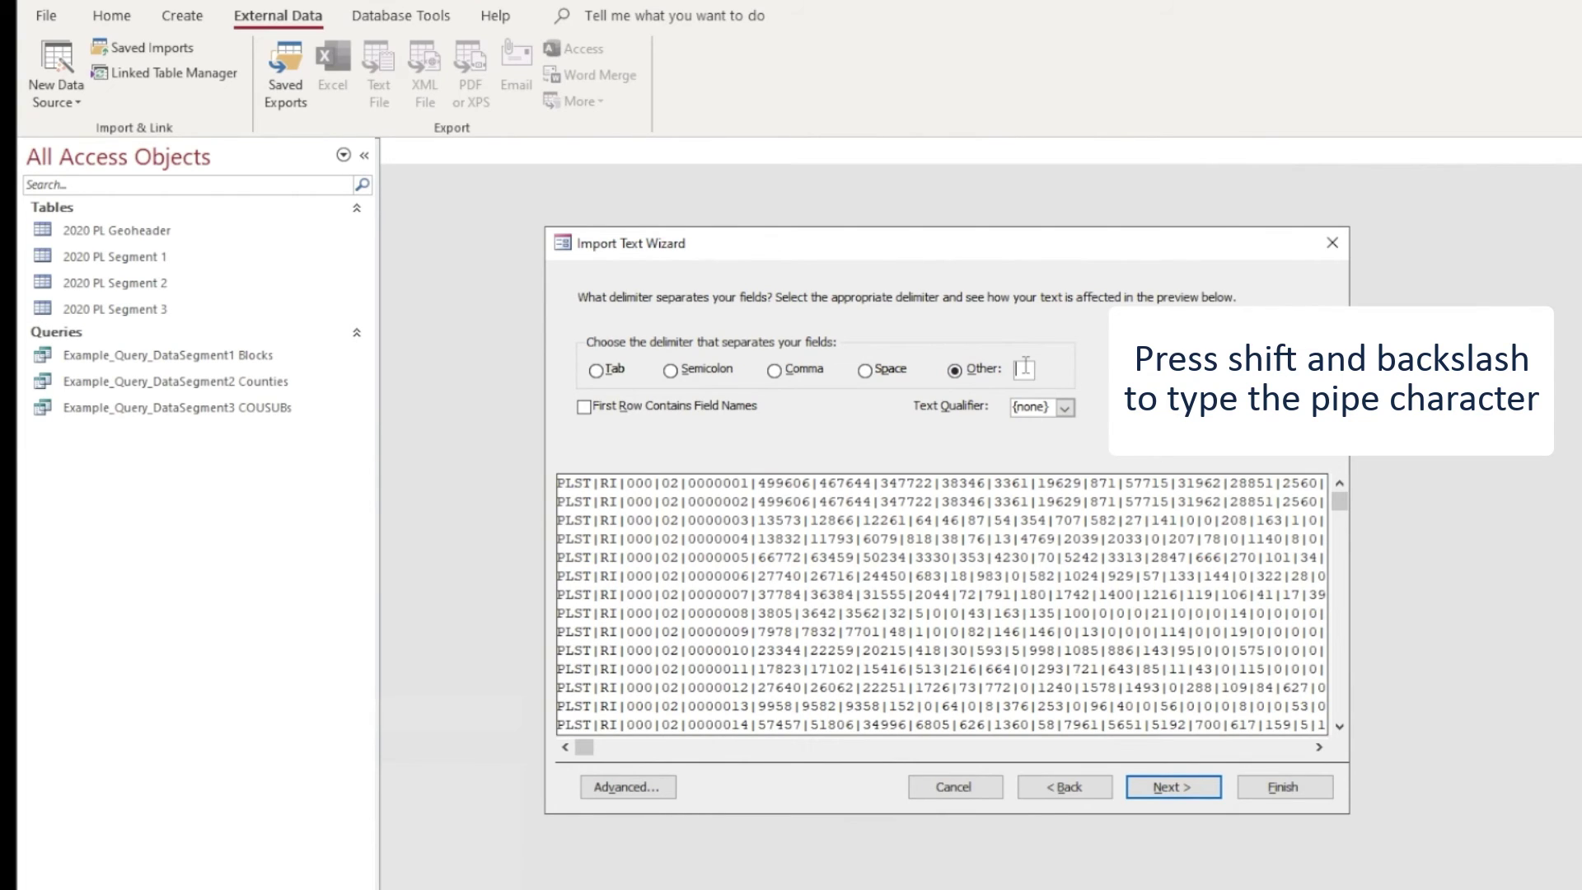
{"action": "type", "text": "|"}
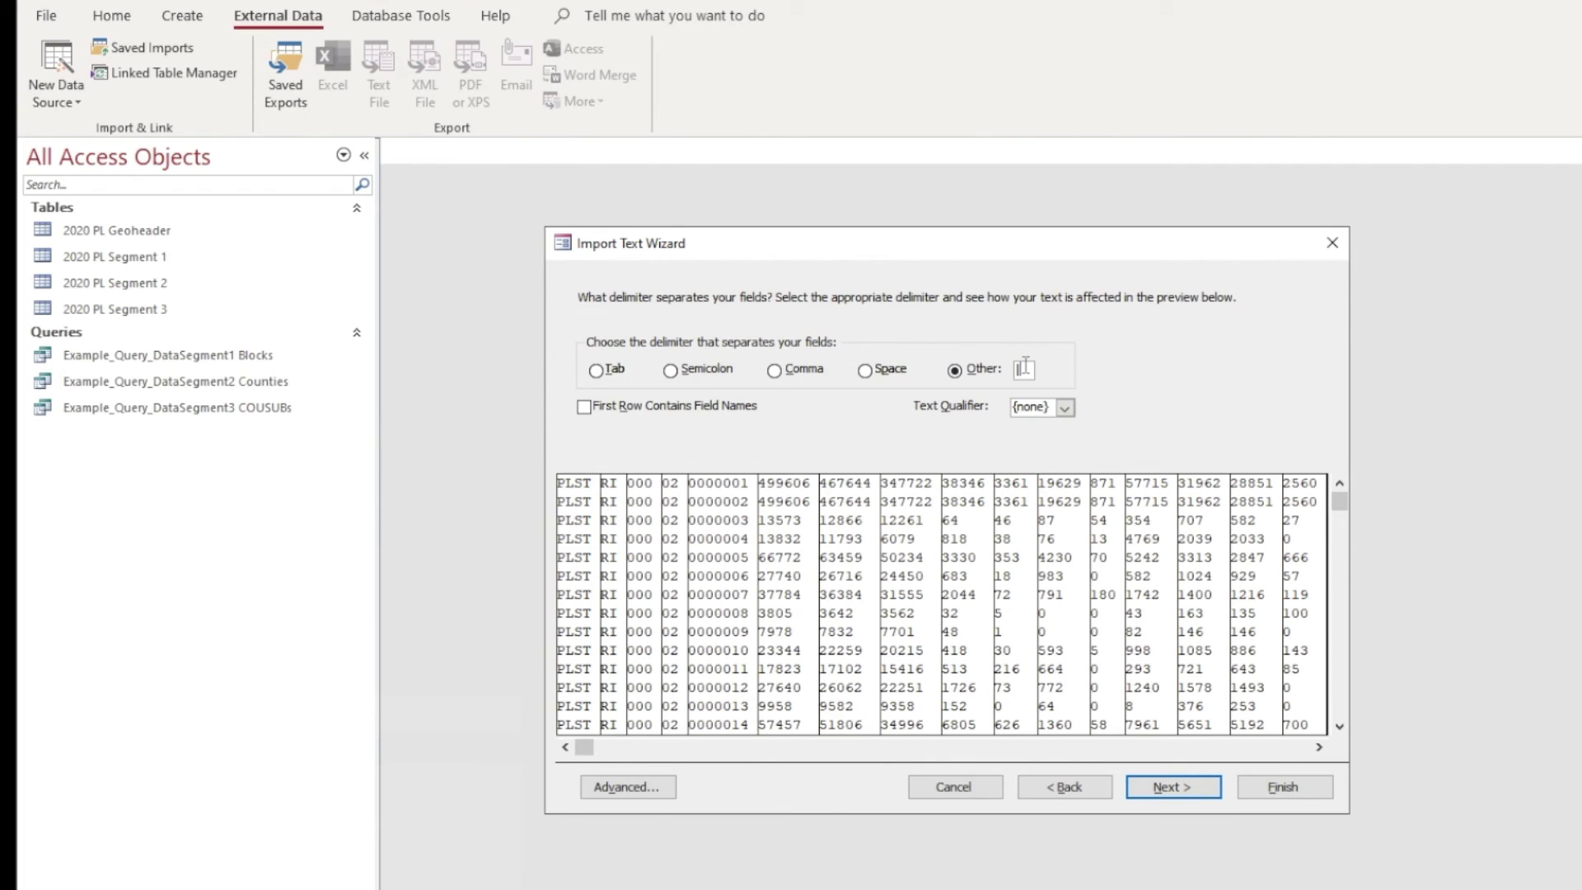
{"action": "left_click", "coordinate": [1186, 790]}
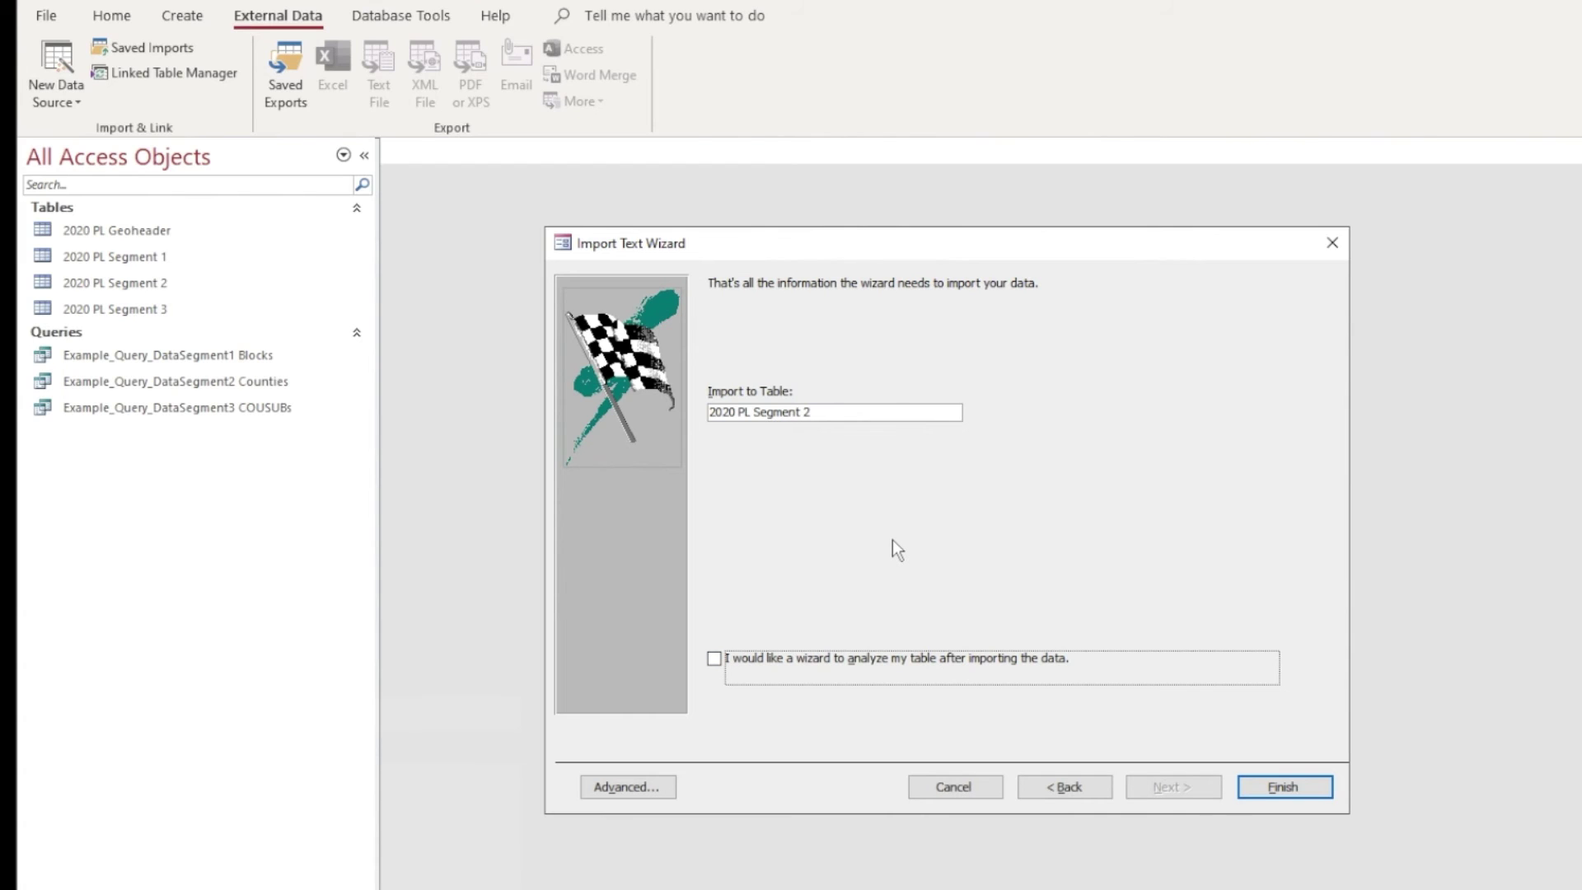
{"action": "left_click", "coordinate": [1281, 788]}
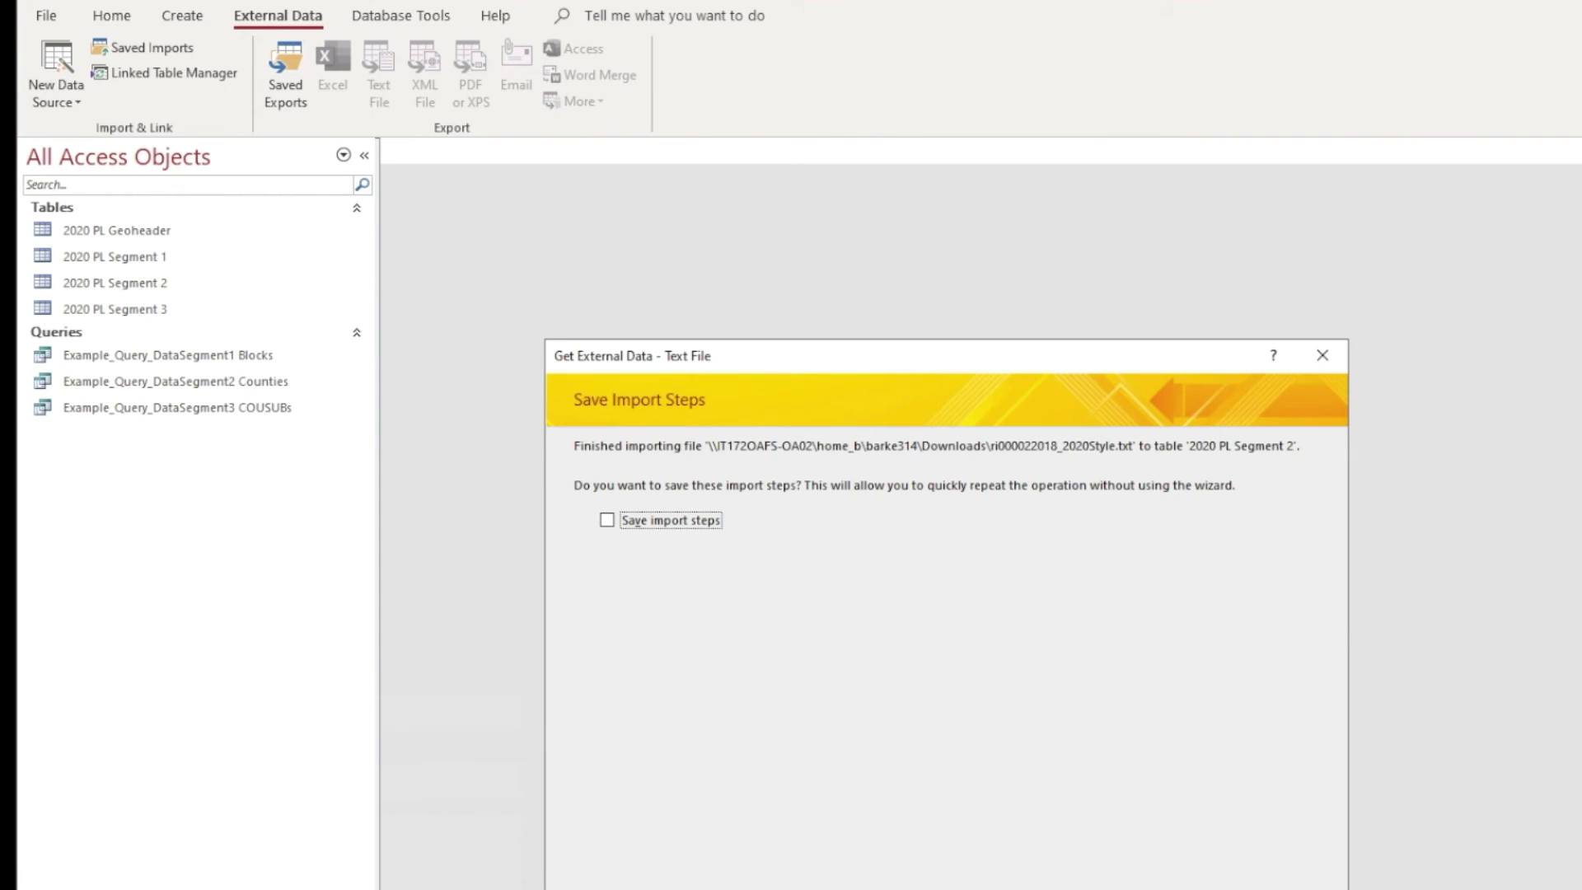
{"action": "key", "text": "Return"}
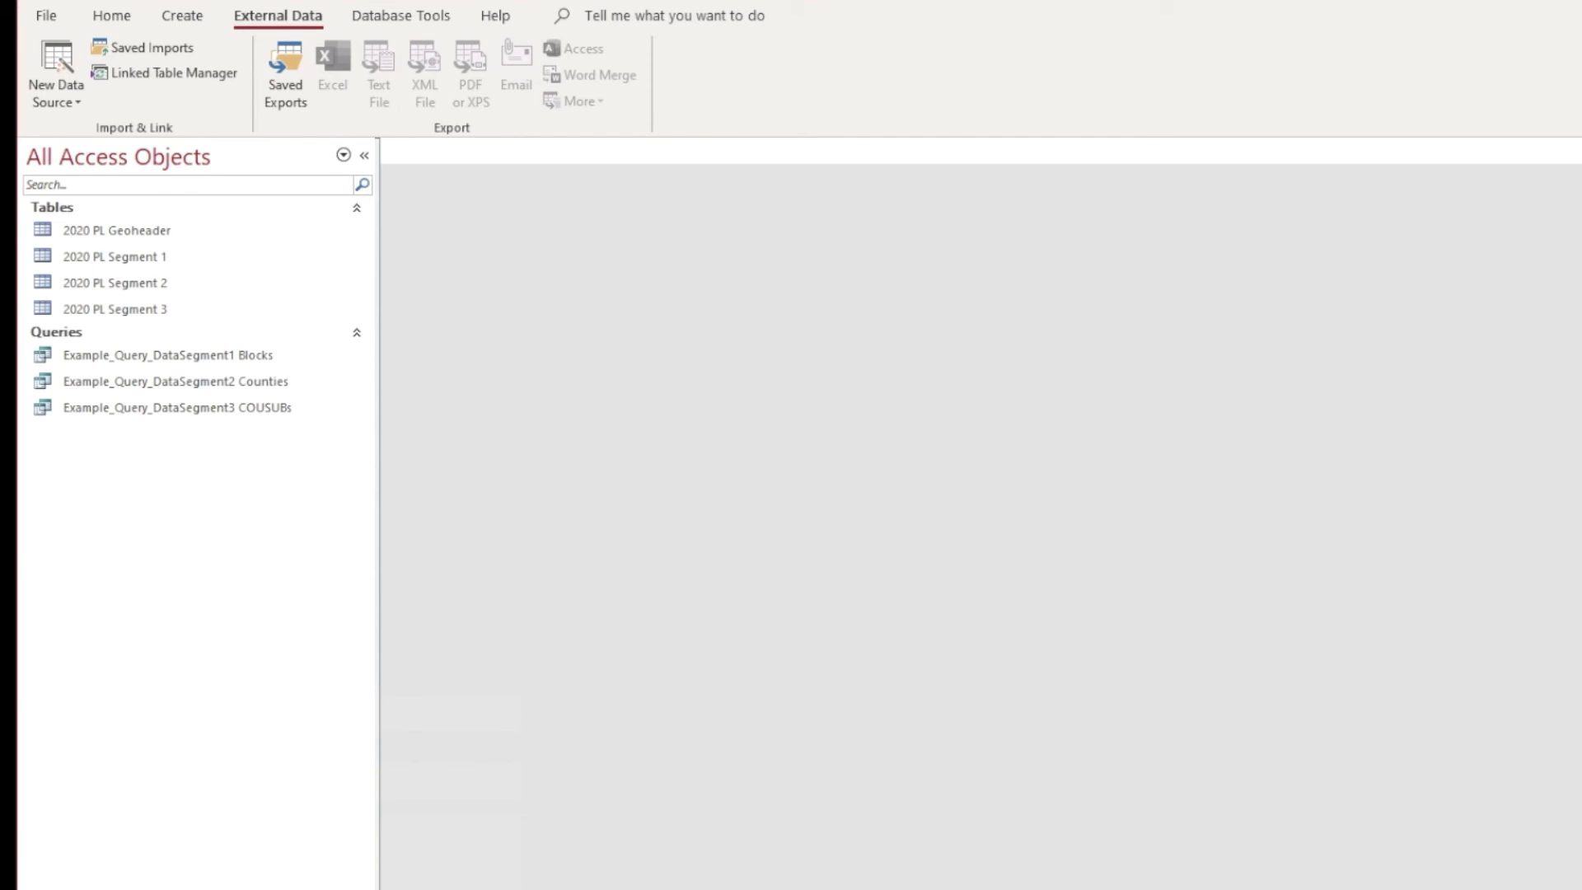
- Start a text import of the ri000032018 file, appending into 2020 PL Segment 3
{"action": "left_click", "coordinate": [55, 81]}
{"action": "left_click", "coordinate": [314, 311]}
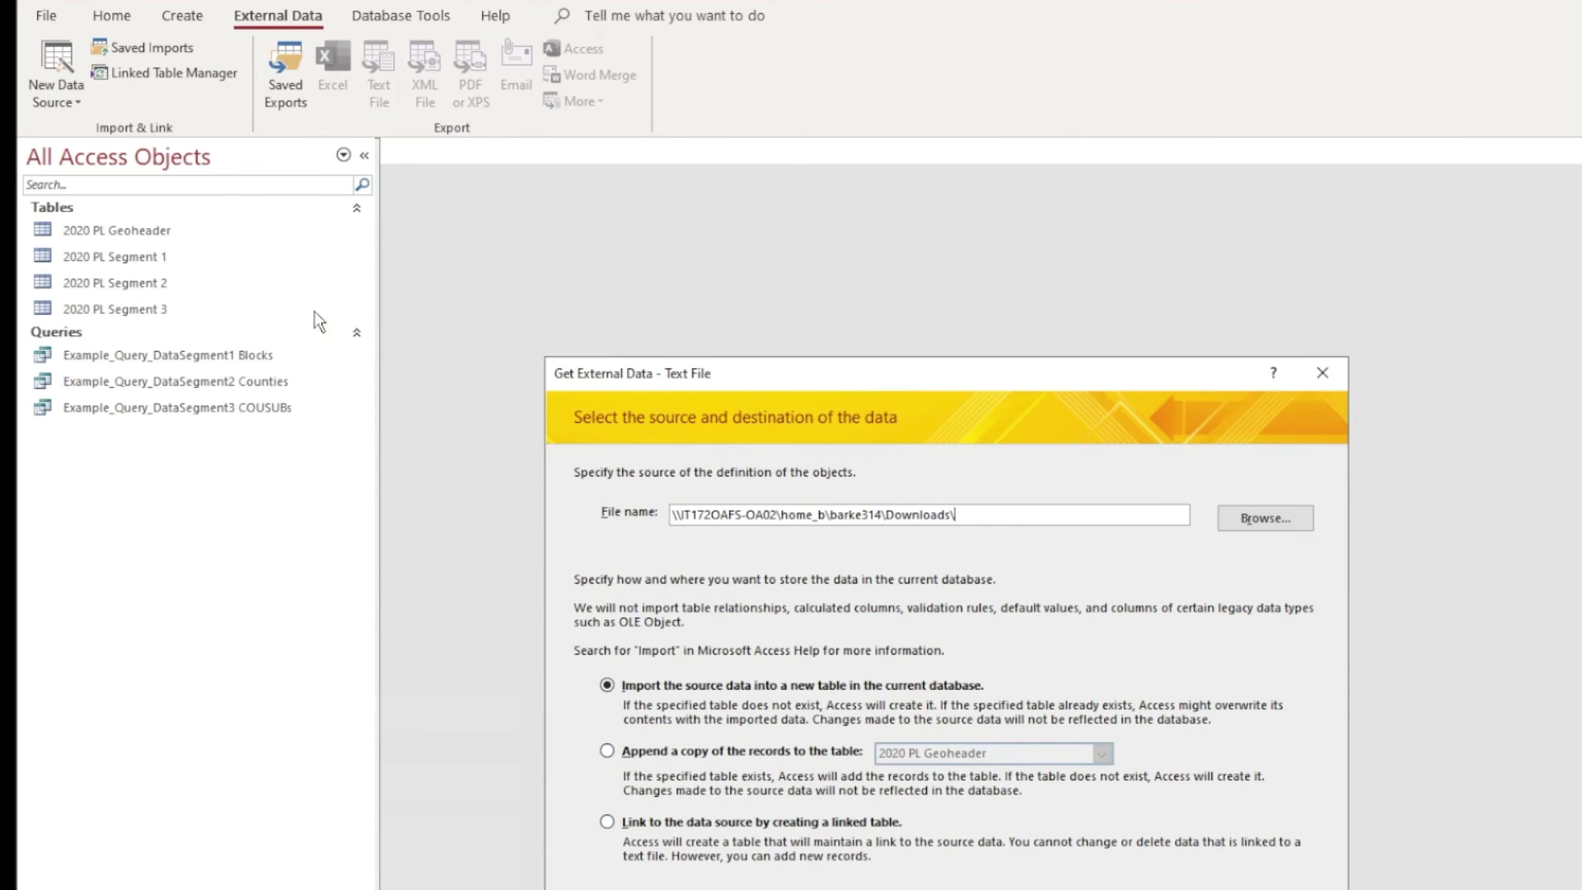
{"action": "left_click", "coordinate": [1265, 520]}
{"action": "double_click", "coordinate": [865, 626]}
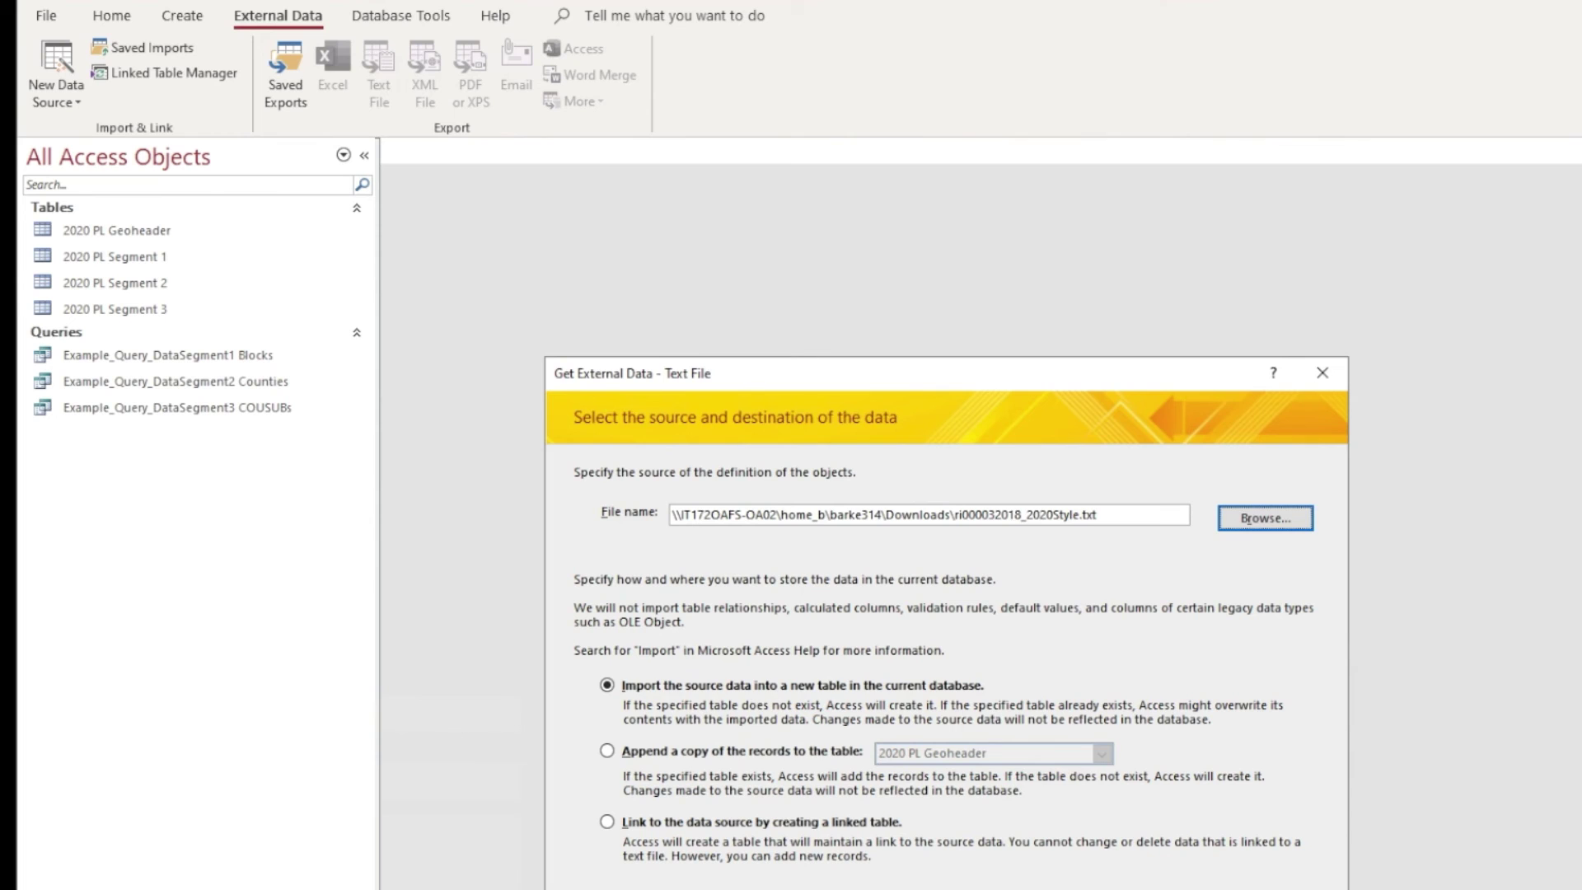
{"action": "left_click", "coordinate": [607, 754]}
{"action": "left_click", "coordinate": [1101, 753]}
{"action": "left_click", "coordinate": [936, 777]}
{"action": "key", "text": "Return"}
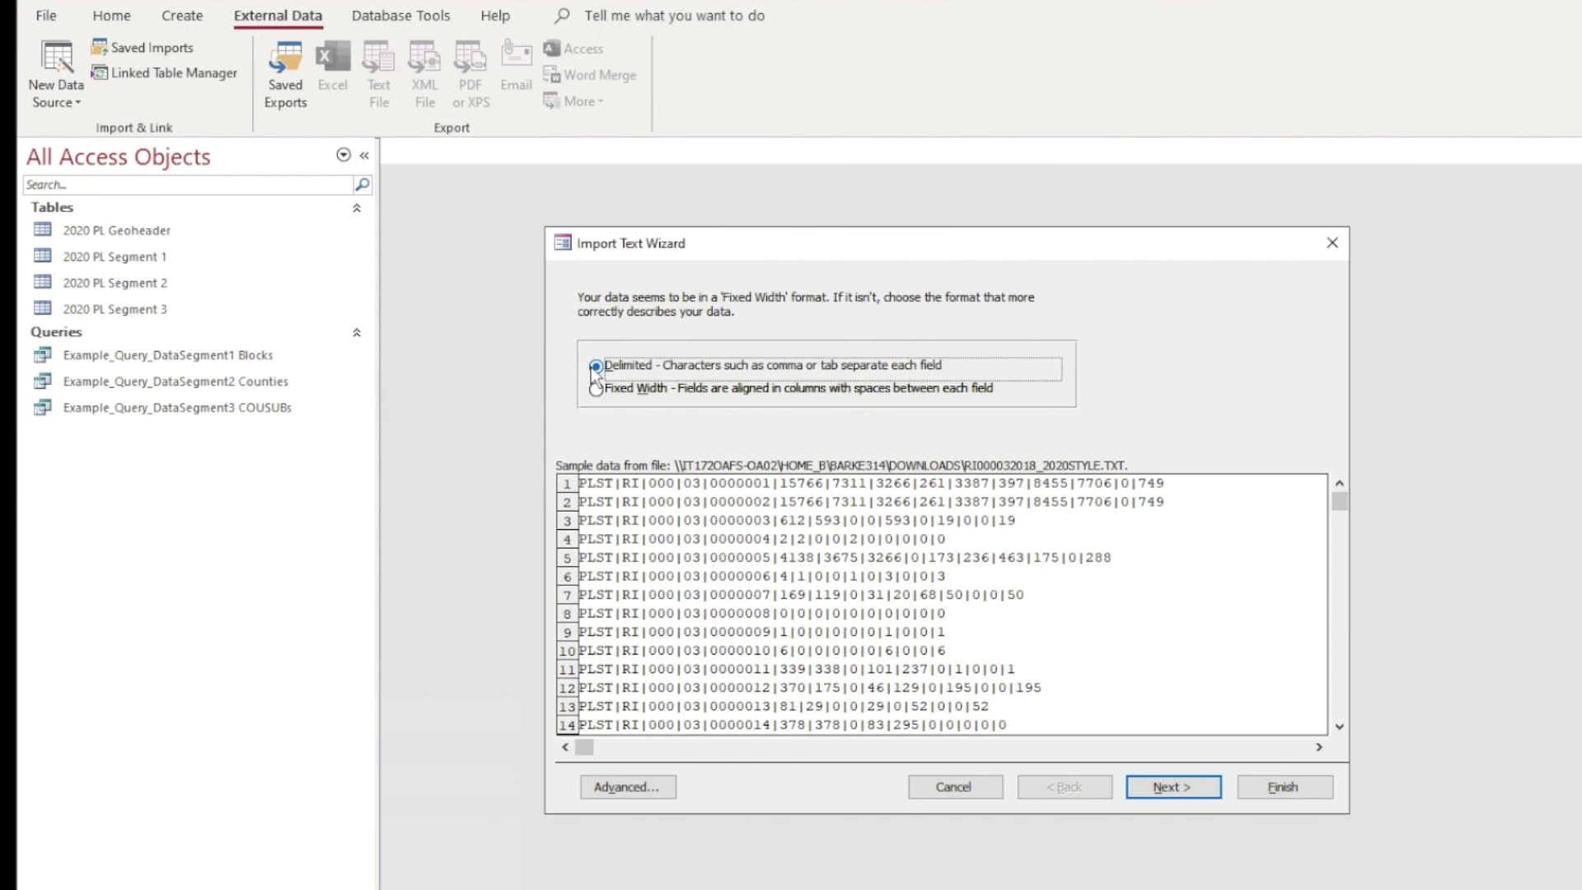
- Import the segment 3 file as pipe-delimited data without saving the import steps
{"action": "left_click", "coordinate": [1171, 787]}
{"action": "key", "text": "alt+o"}
{"action": "type", "text": "|"}
{"action": "left_click", "coordinate": [1166, 790]}
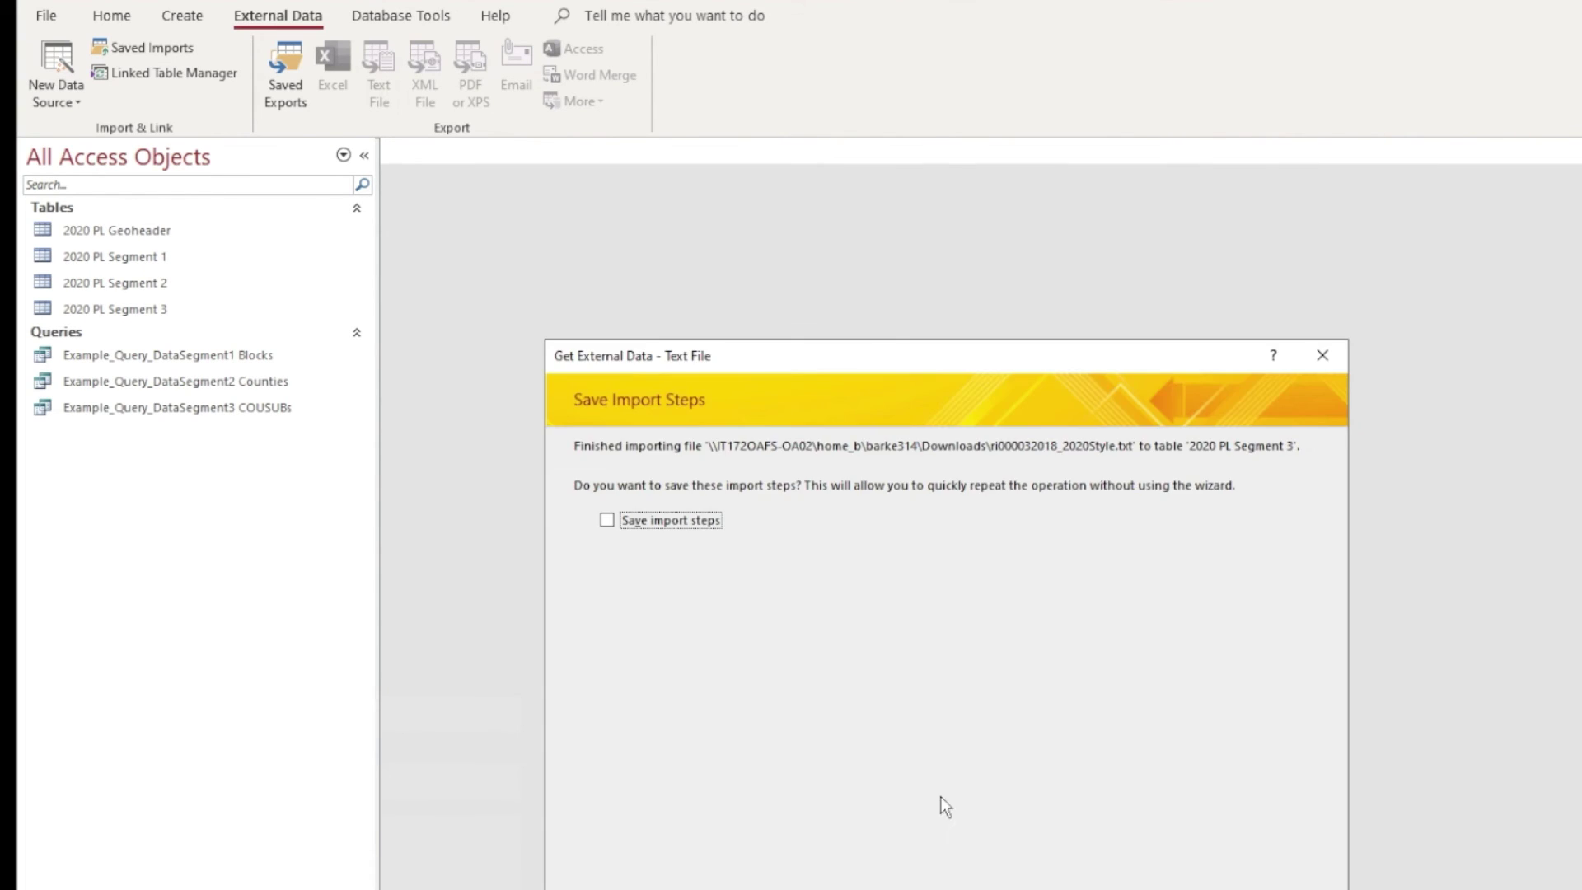
{"action": "key", "text": "Escape"}
- Start a text import of the rigeo2018 geoheader file, appending into 2020 PL Geoheader
{"action": "left_click", "coordinate": [57, 87]}
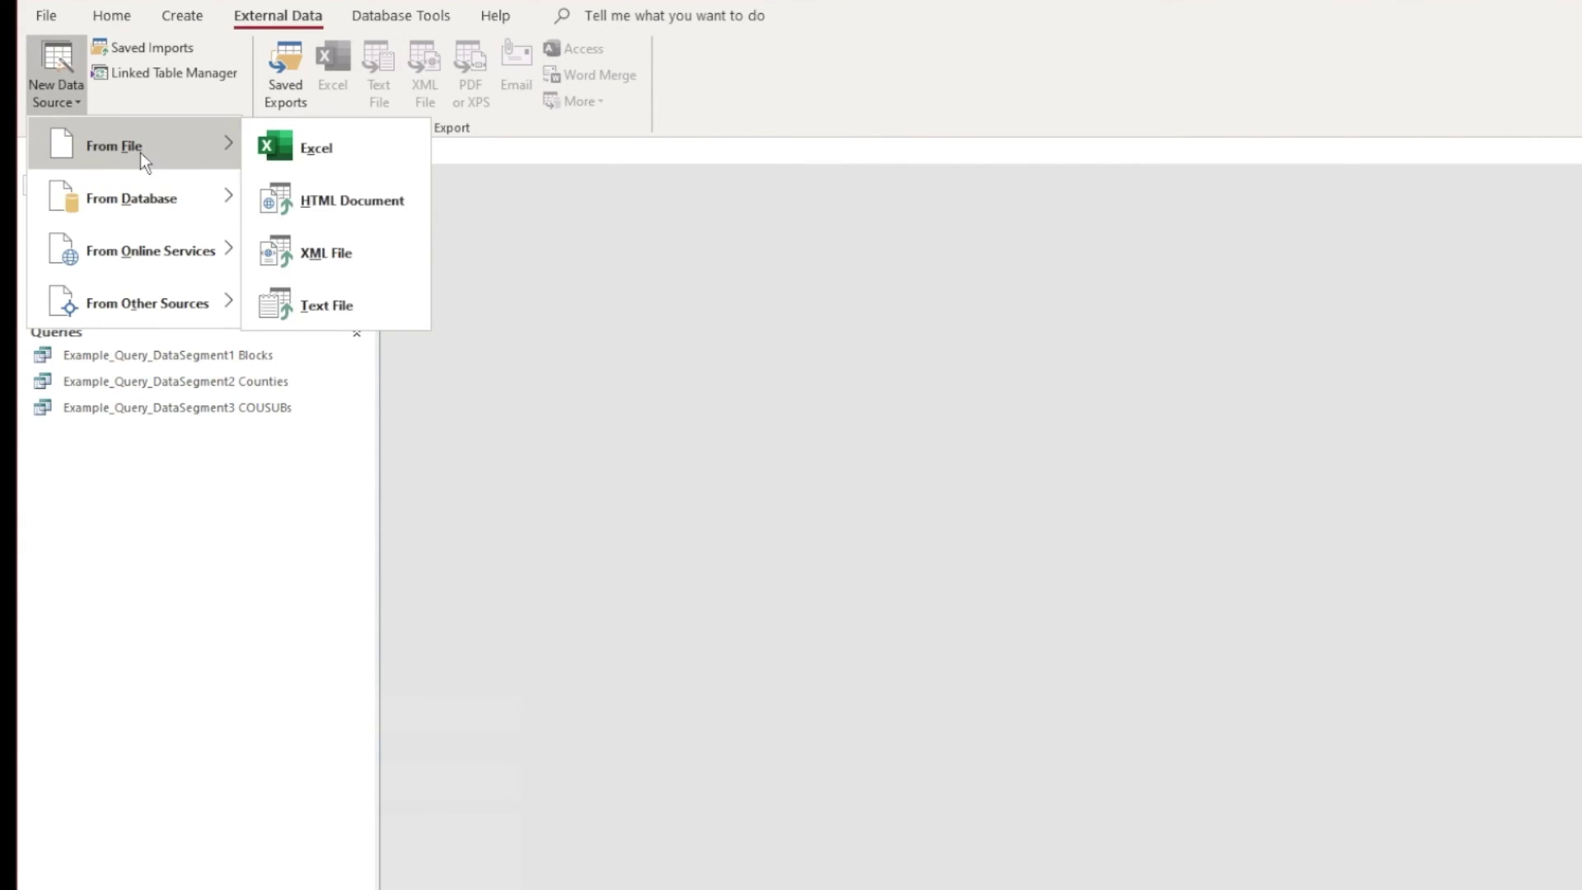
{"action": "left_click", "coordinate": [315, 304]}
{"action": "left_click", "coordinate": [1264, 516]}
{"action": "double_click", "coordinate": [805, 649]}
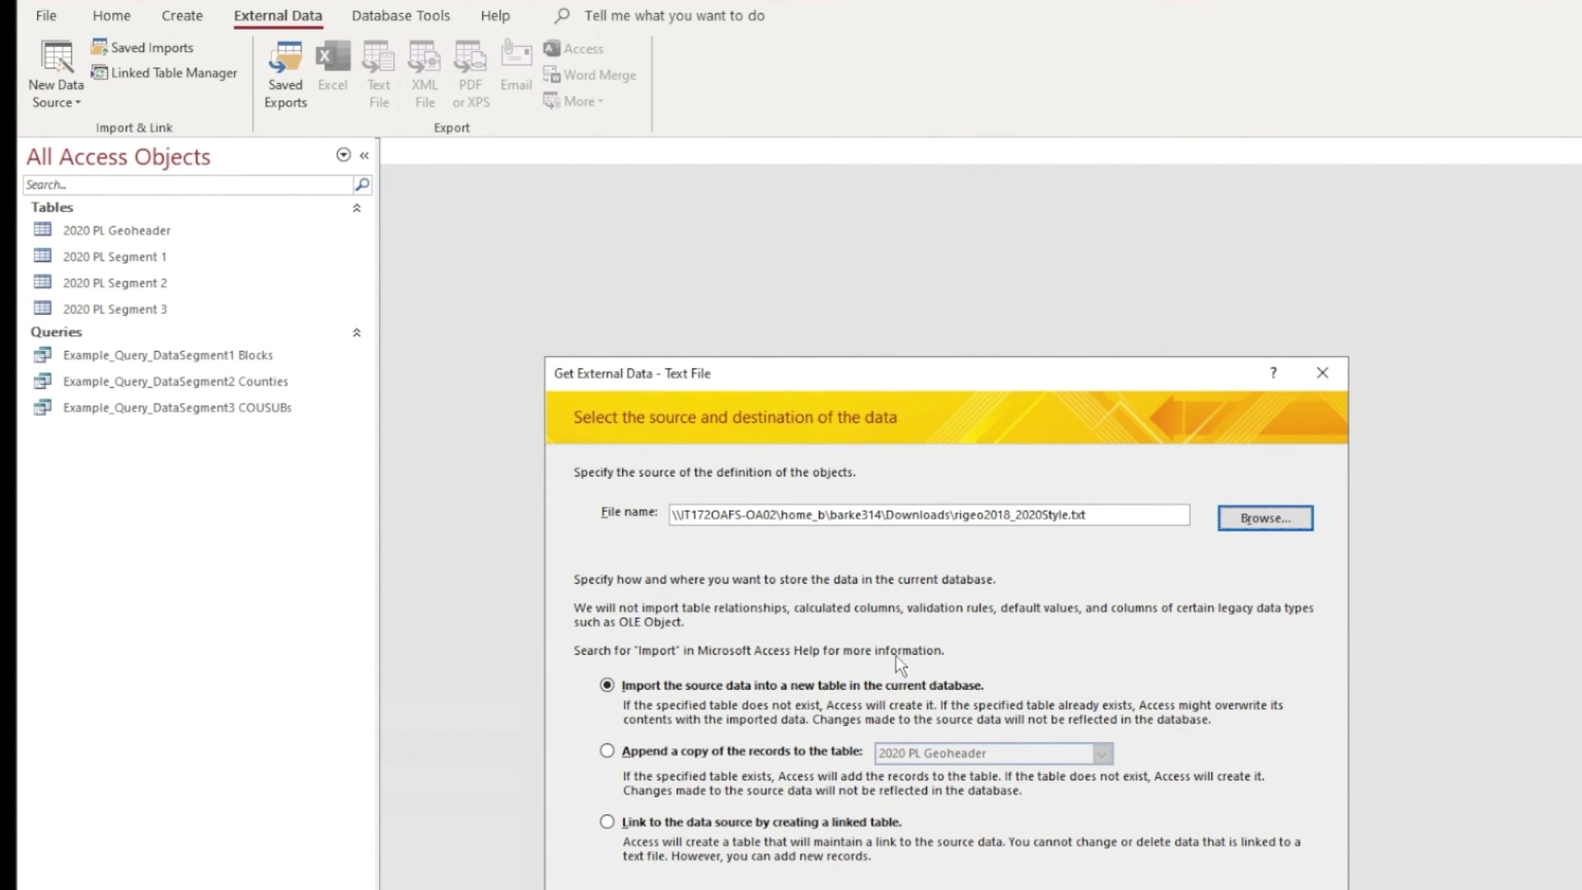
{"action": "left_click", "coordinate": [607, 751]}
{"action": "left_click", "coordinate": [1101, 753]}
{"action": "left_click", "coordinate": [938, 811]}
{"action": "key", "text": "Return"}
- Import the geoheader file as pipe-delimited data without saving the import steps
{"action": "left_click", "coordinate": [581, 366]}
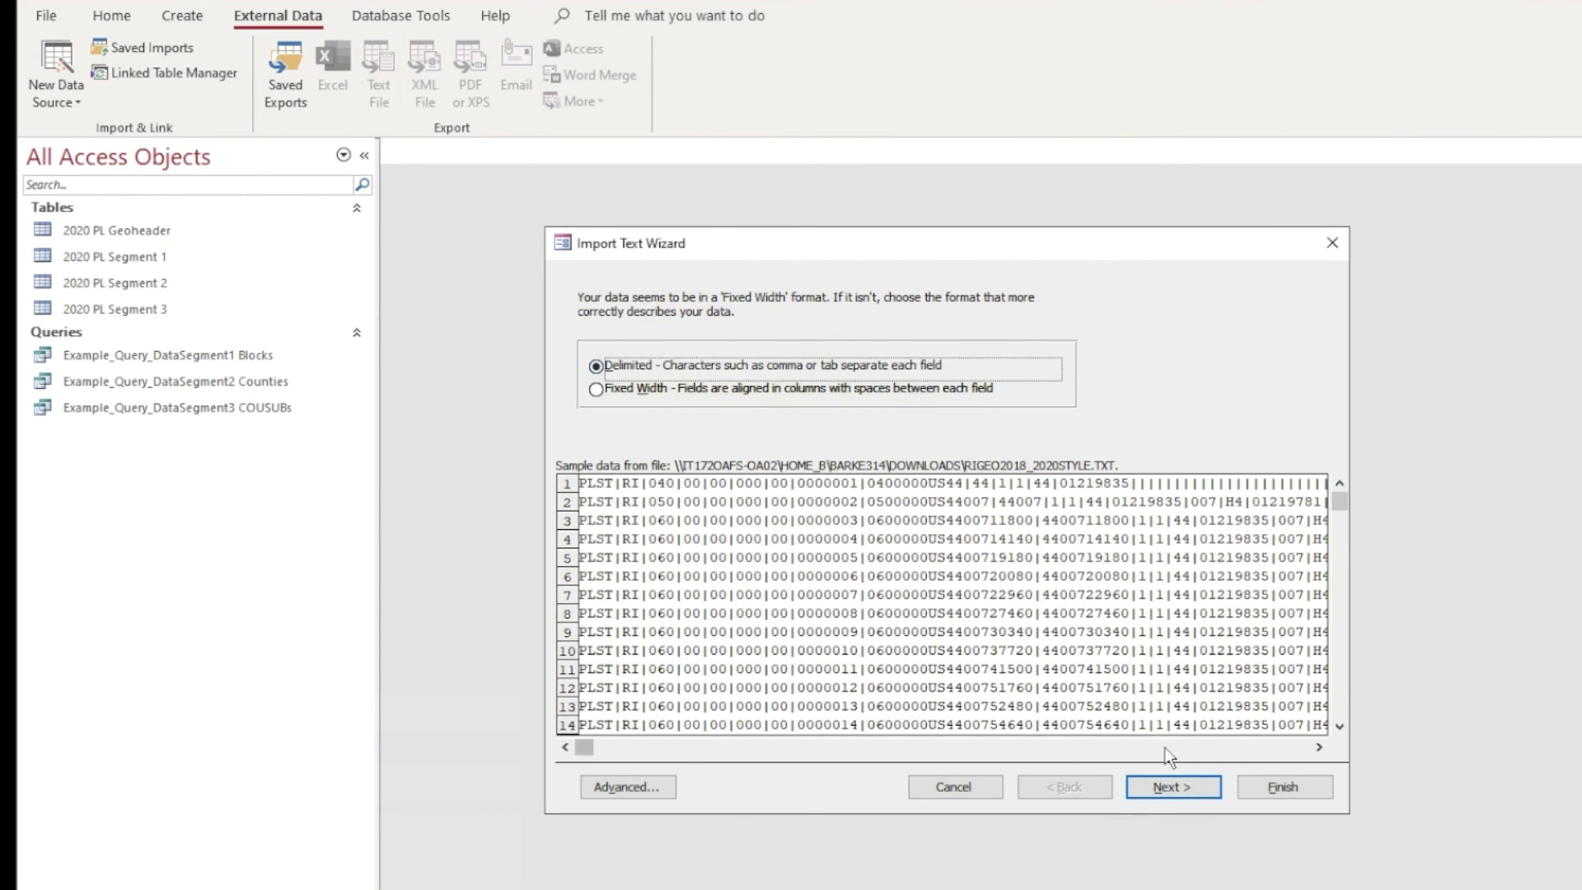
{"action": "left_click", "coordinate": [1169, 786]}
{"action": "type", "text": "|"}
{"action": "left_click", "coordinate": [1135, 786]}
{"action": "left_click", "coordinate": [1286, 786]}
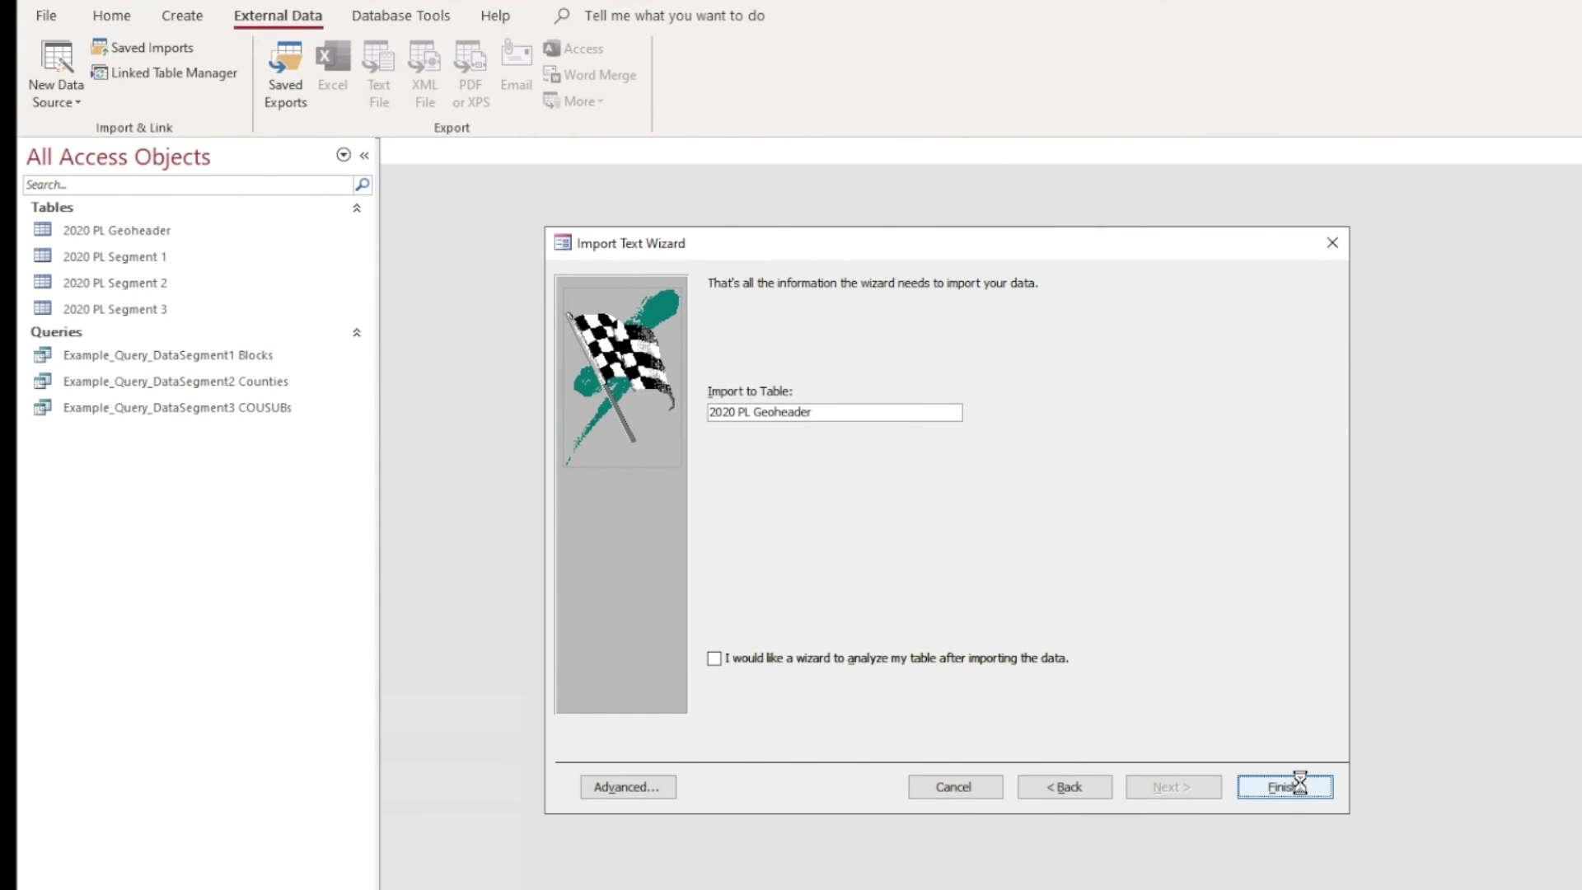
{"action": "key", "text": "Escape"}
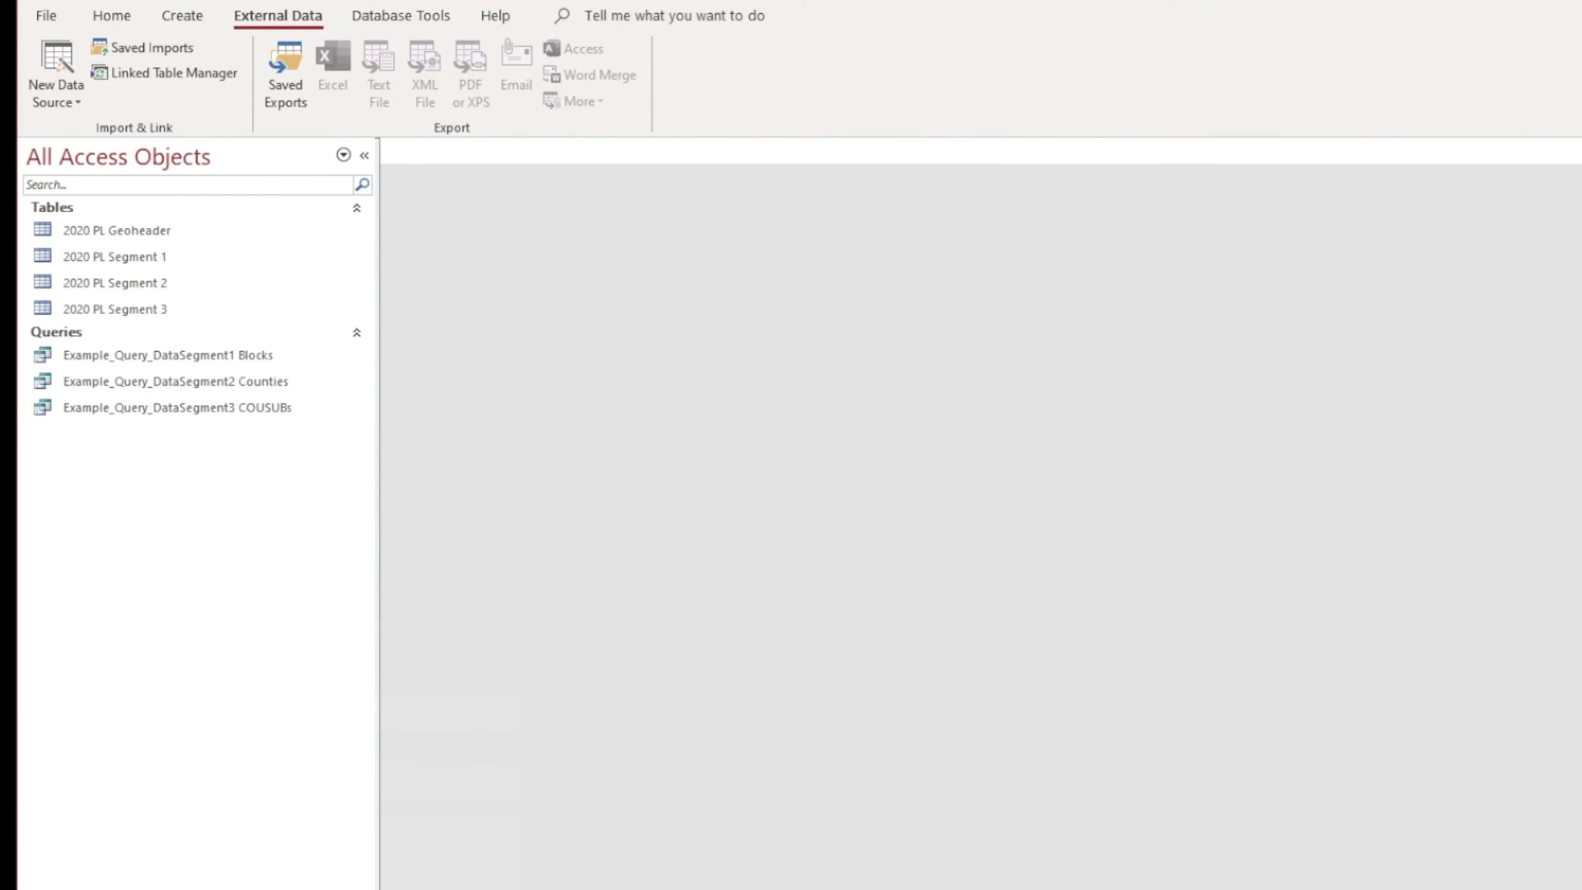